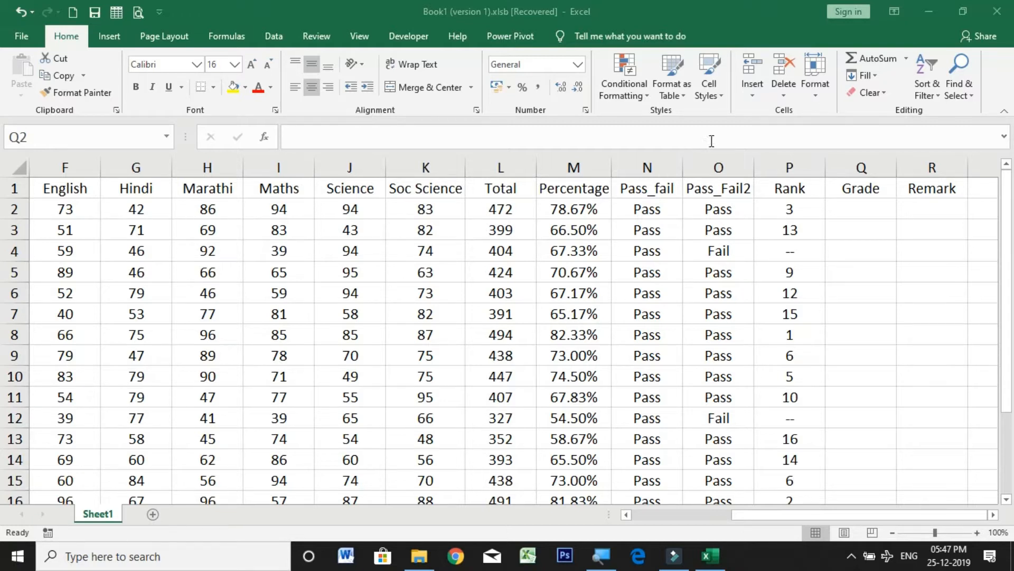
pyautogui.click(568, 212)
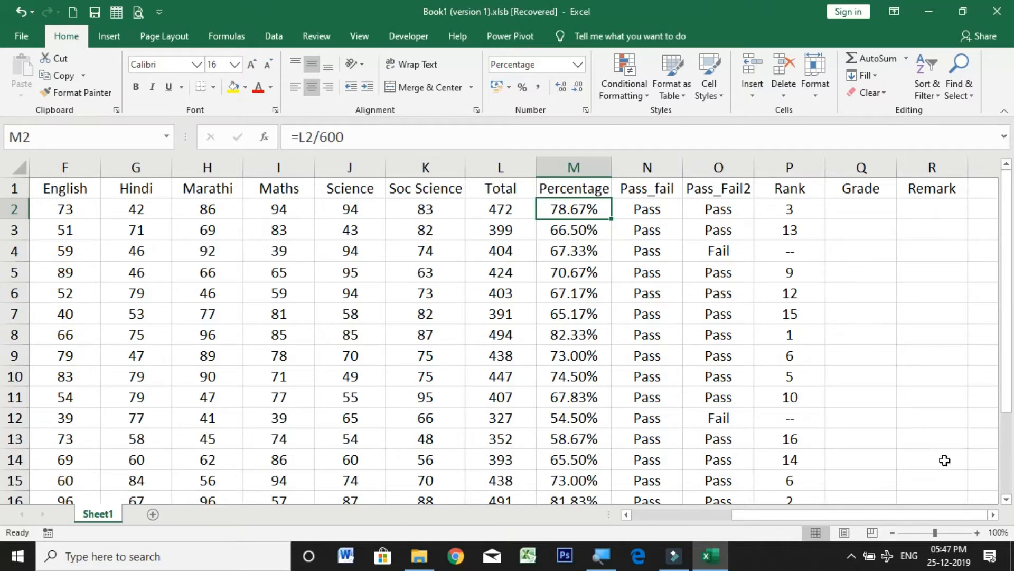
pyautogui.click(993, 515)
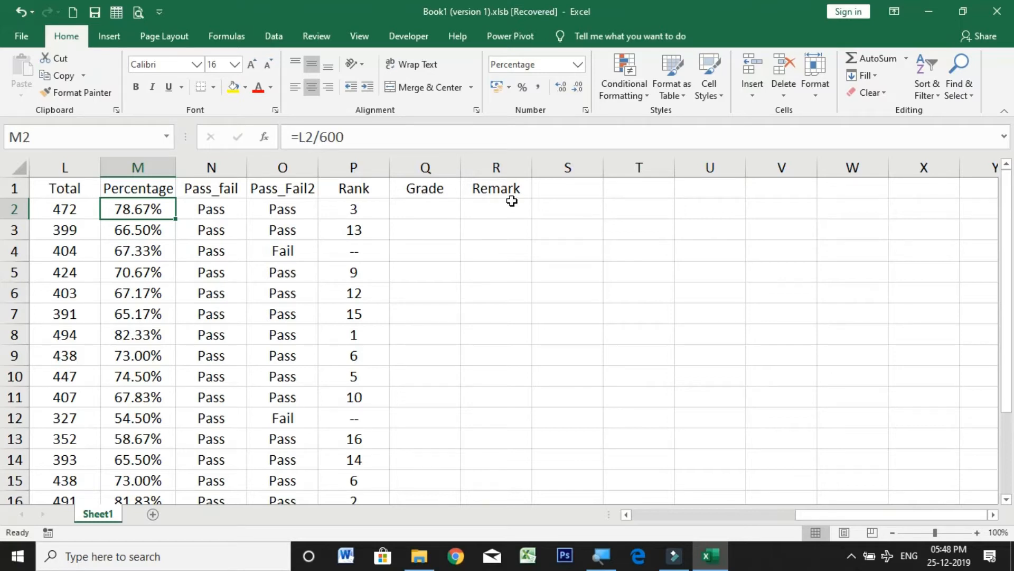
pyautogui.moveTo(754, 197); pyautogui.dragTo(948, 321)
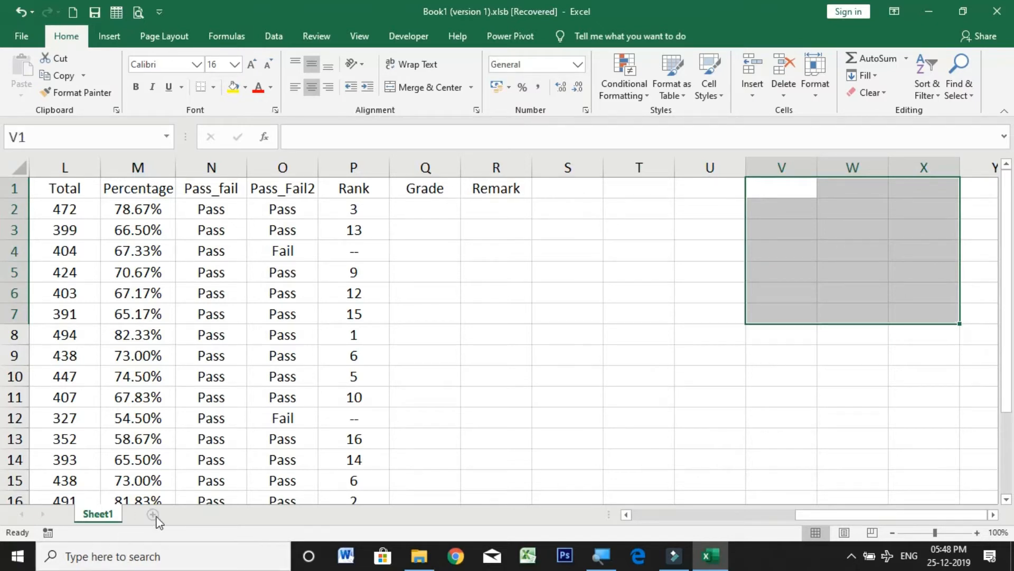
# Add a new worksheet to the workbook and rename it MasterSheet.
pyautogui.click(152, 514)
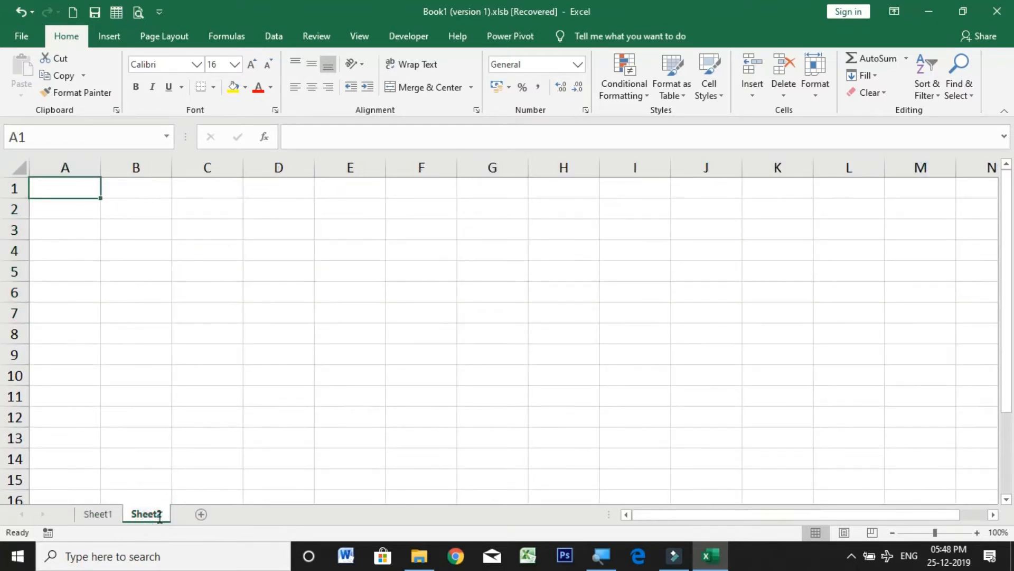
pyautogui.doubleClick(159, 515)
pyautogui.write('MasterShee')
pyautogui.click(130, 216)
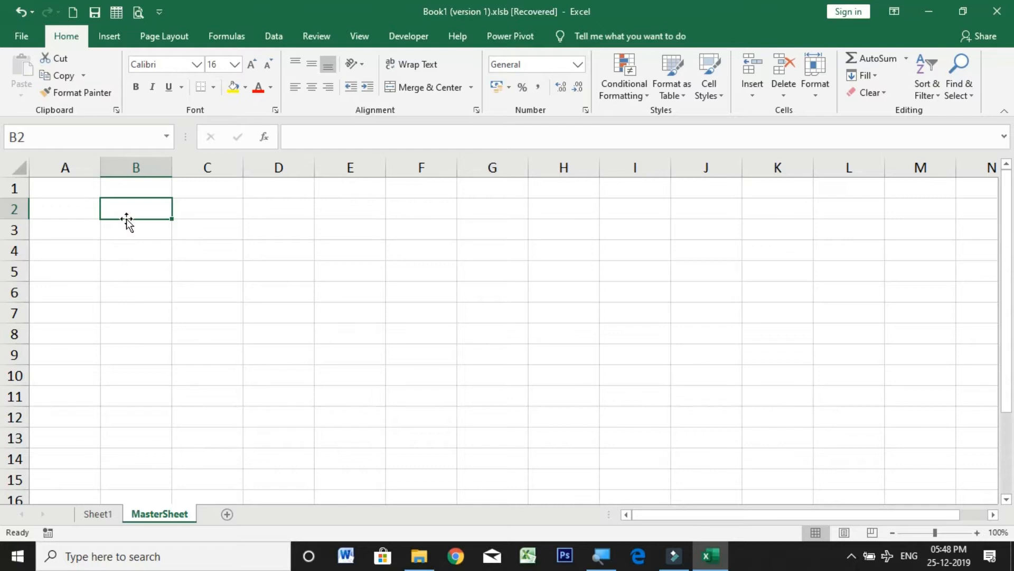
# Enter the column headers Percentage, Grade and Remark in cells A1 to C1 of MasterSheet.
pyautogui.click(62, 194)
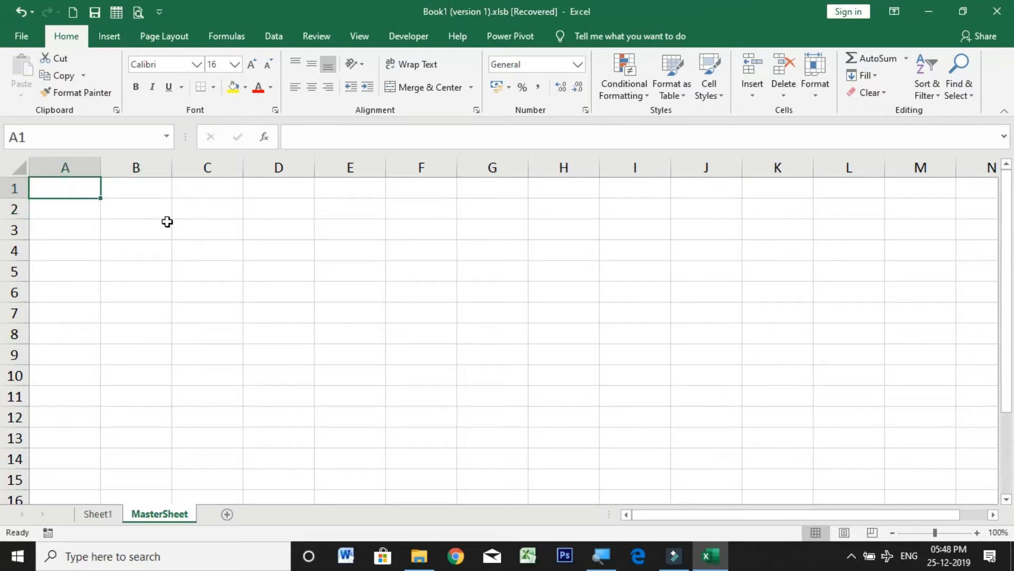
pyautogui.write('Gr')
pyautogui.press('BackSpace')
pyautogui.press('BackSpace')
pyautogui.write('Percentage')
pyautogui.press('Tab')
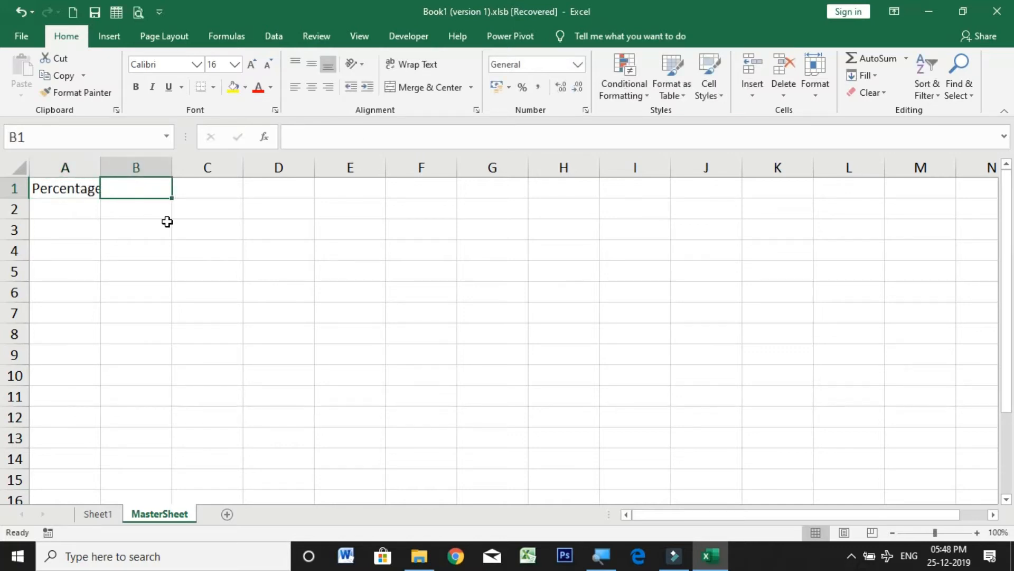
pyautogui.write('Gread')
pyautogui.press('BackSpace')
pyautogui.press('BackSpace')
pyautogui.press('BackSpace')
pyautogui.write('ade')
pyautogui.press('Tab')
pyautogui.write('Remark')
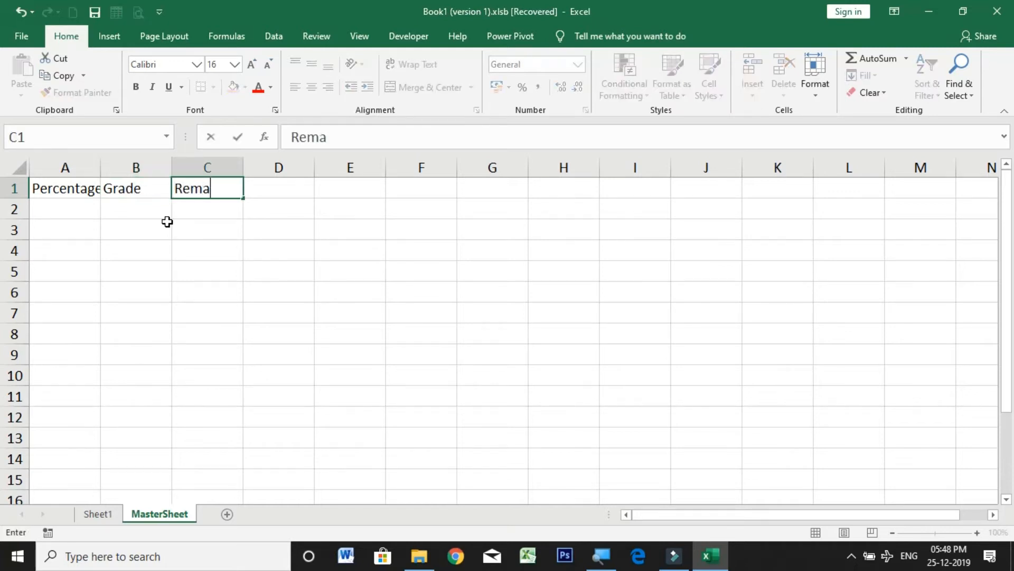
pyautogui.hotkey('shift', 'Tab')
# Fill the Percentage column from A2 to A6 with 0%, 40%, 55%, 65% and 90%.
pyautogui.hotkey('shift', 'Tab')
pyautogui.press('Down')
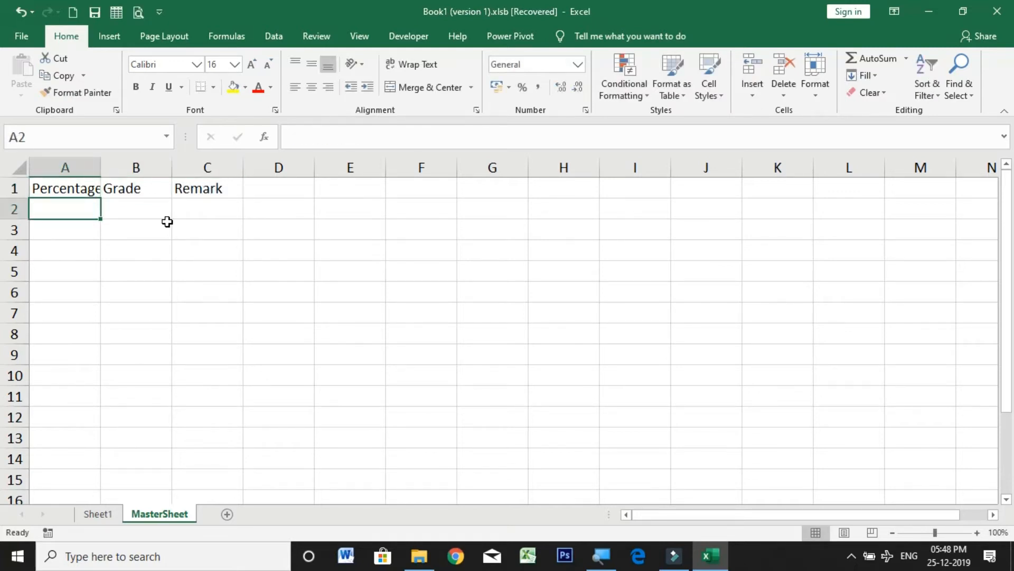
pyautogui.write('0%')
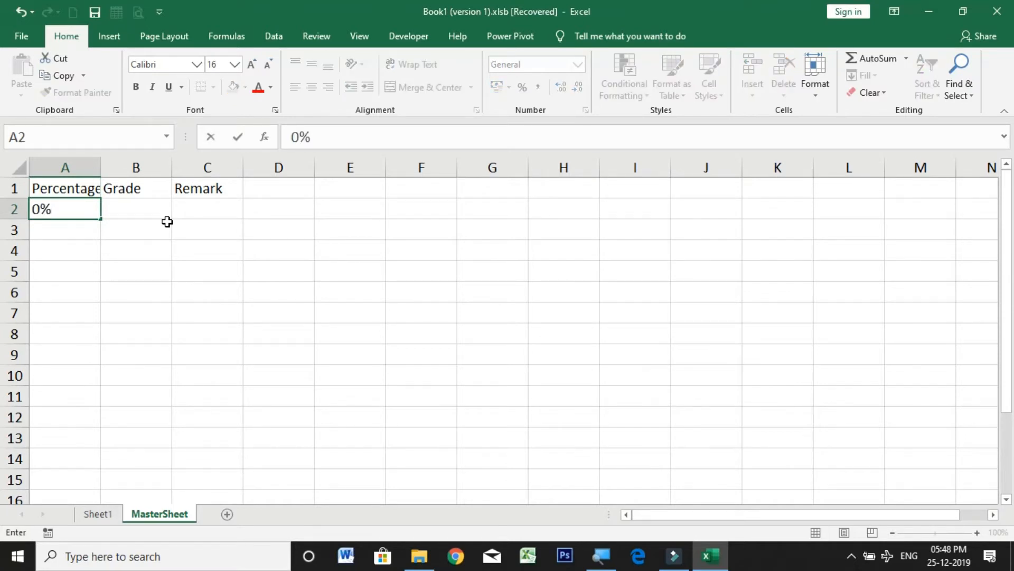
pyautogui.press('Return')
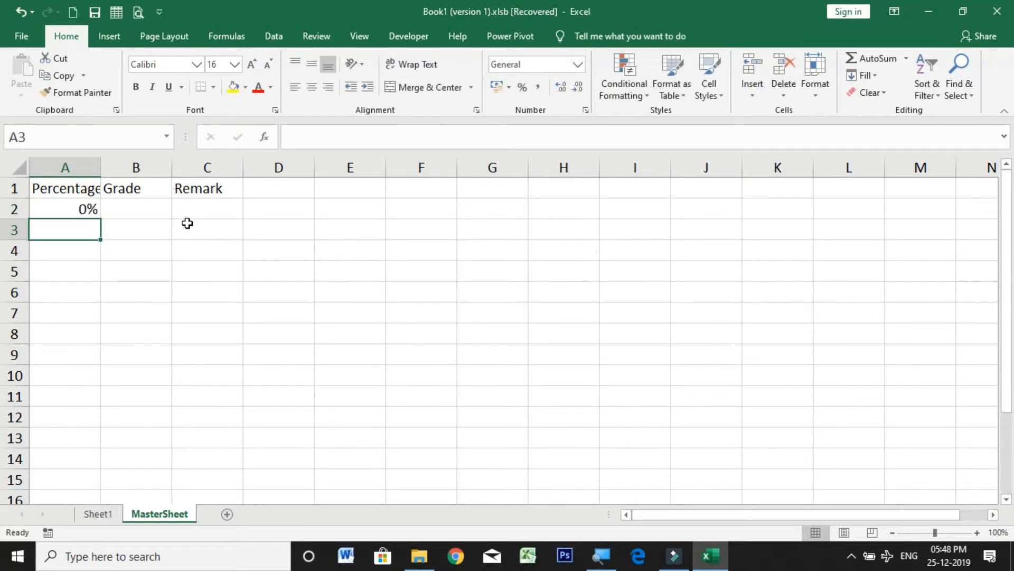
pyautogui.write('40%')
pyautogui.press('Return')
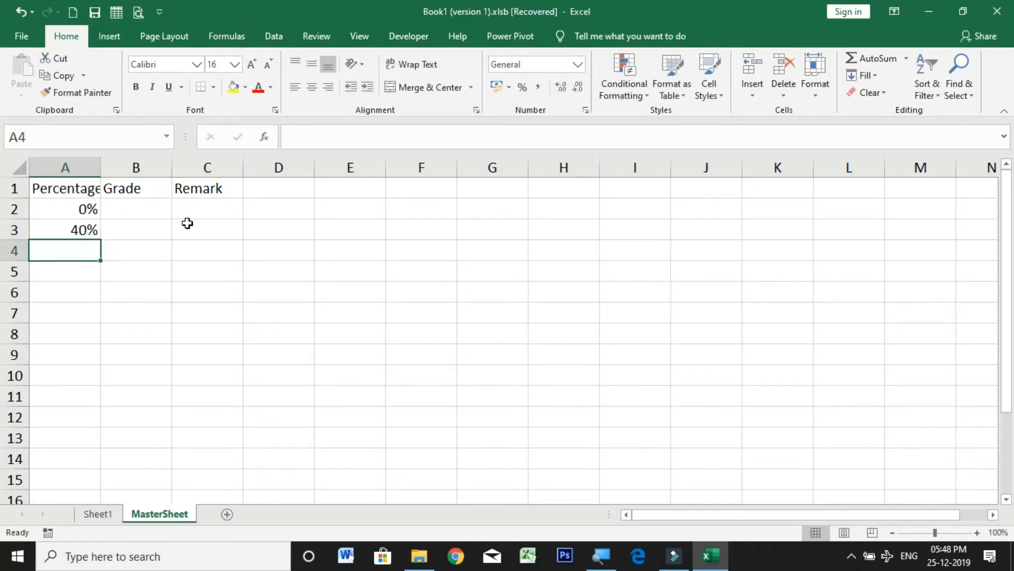
pyautogui.write('55%')
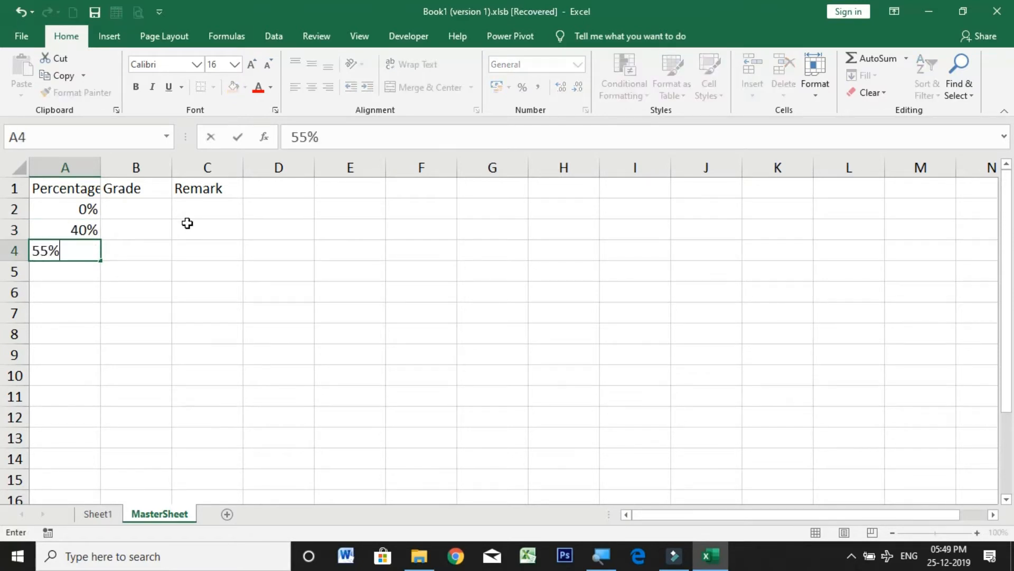
pyautogui.press('Return')
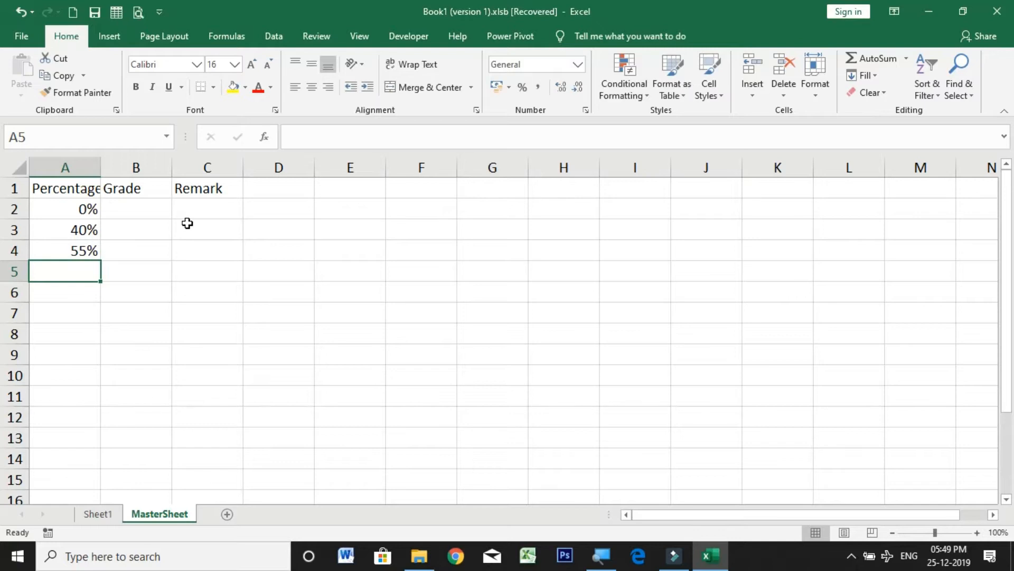
pyautogui.write('65%')
pyautogui.press('Return')
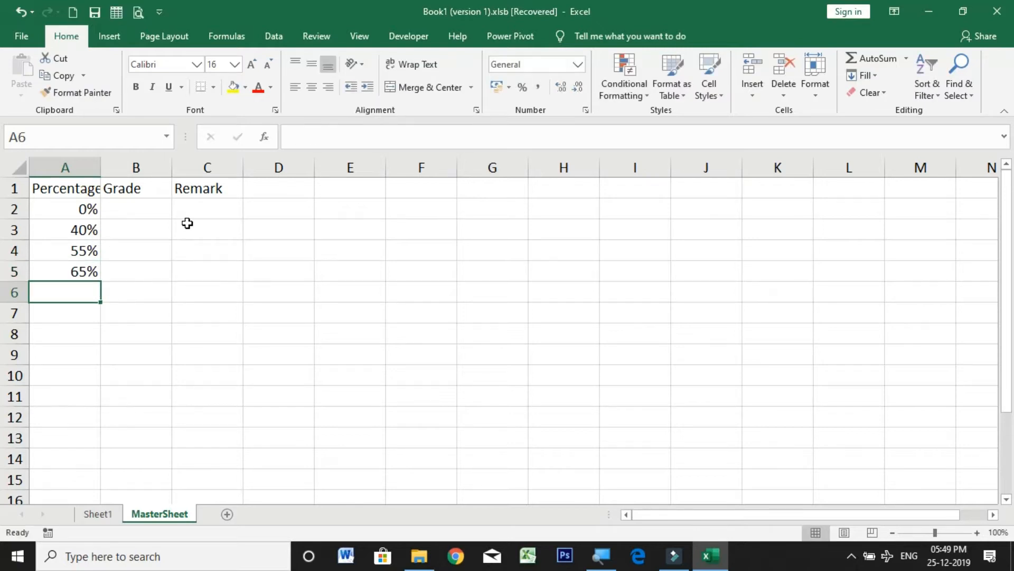
pyautogui.write('90%')
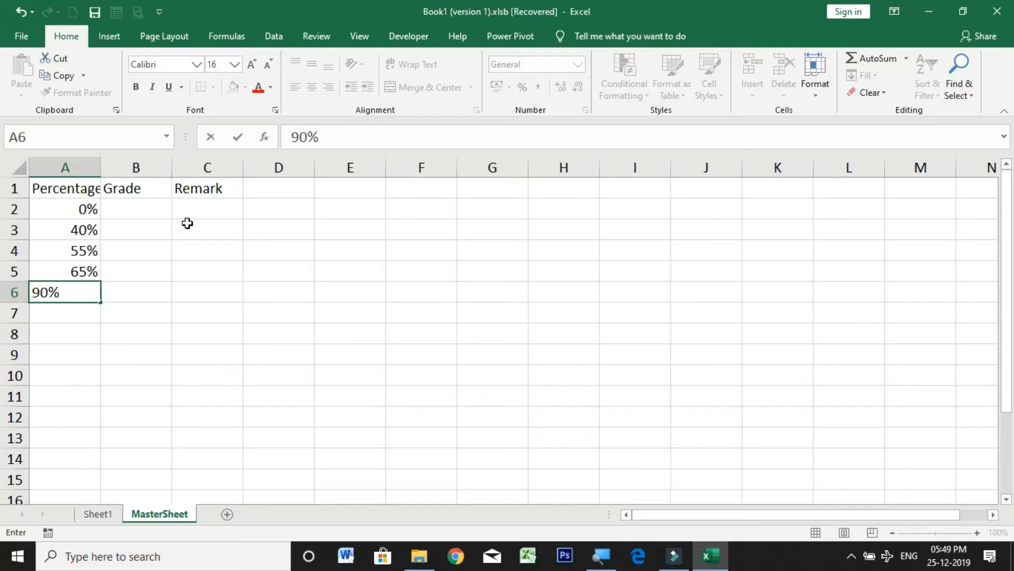
pyautogui.press('Tab')
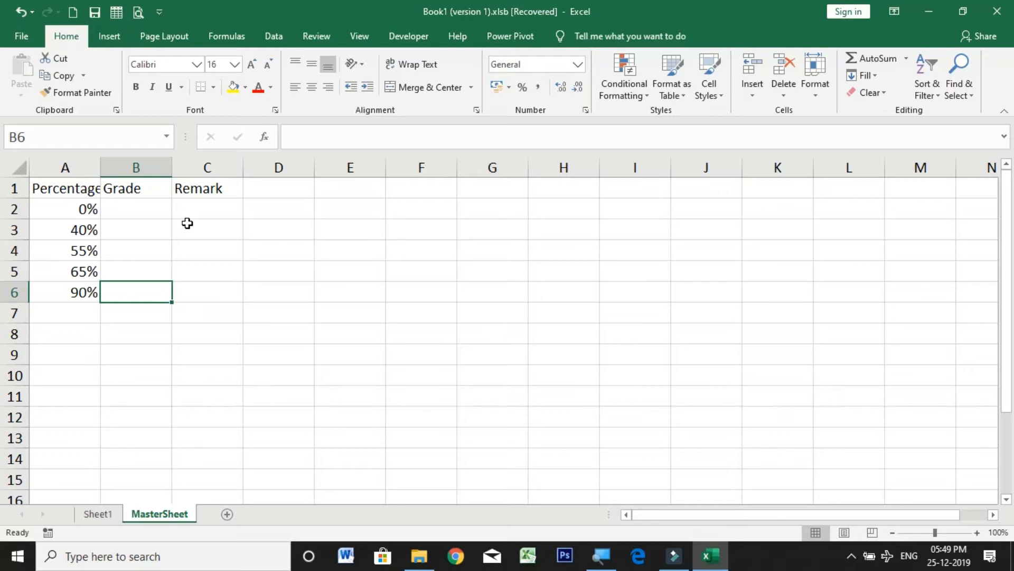
# Fill the Grade column with A for 90%, B for 65%, C for 55%, D for 40% and E for 0%.
pyautogui.write('A')
pyautogui.press('Up')
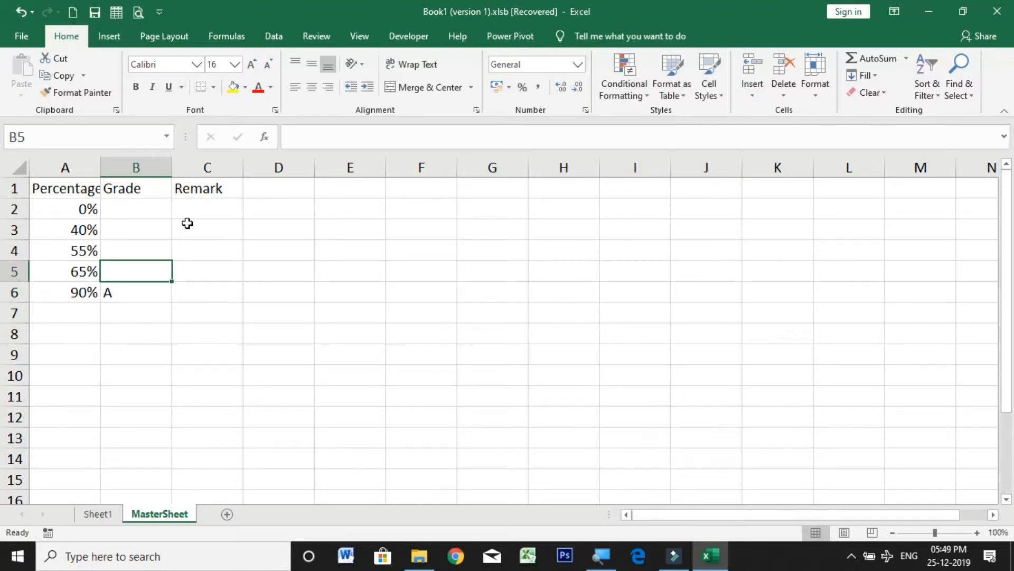
pyautogui.write('B')
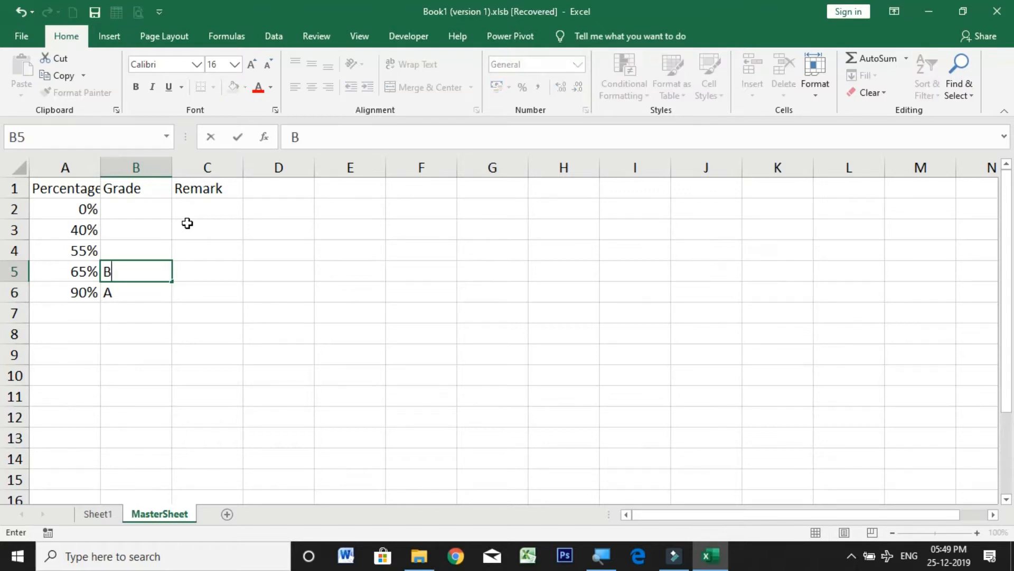
pyautogui.press('Up')
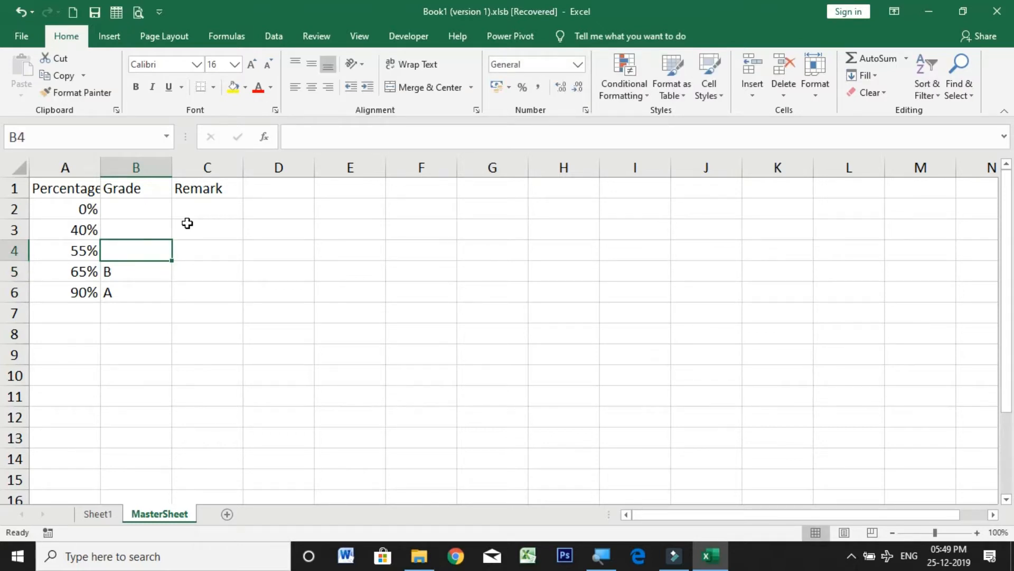
pyautogui.write('C')
pyautogui.press('Up')
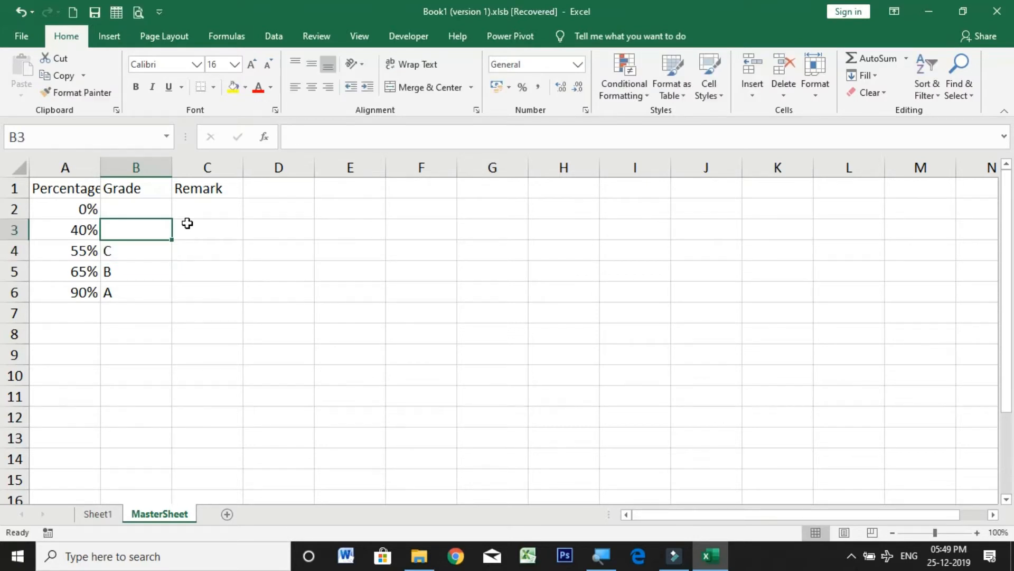
pyautogui.write('D')
pyautogui.press('Up')
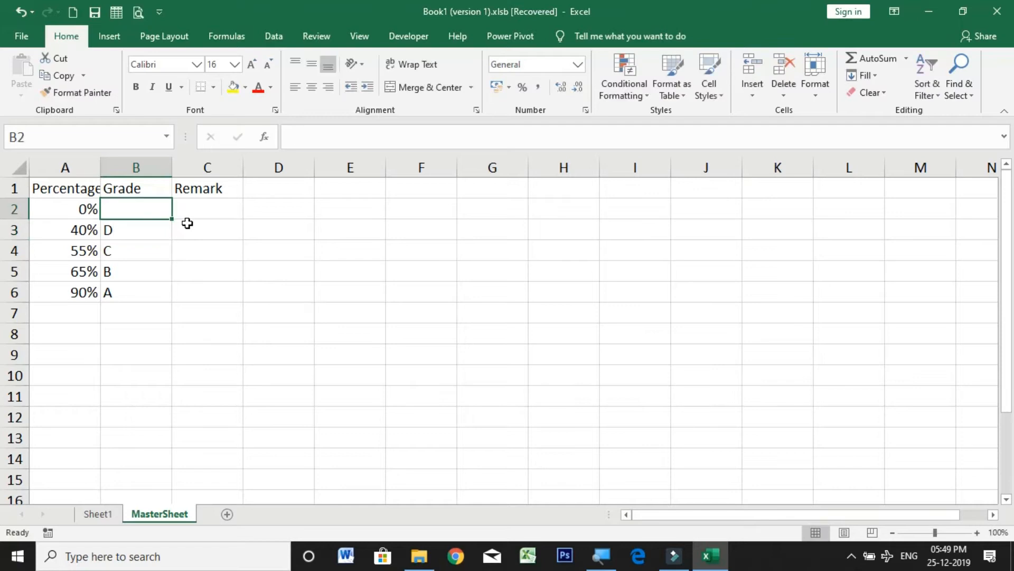
pyautogui.write('E')
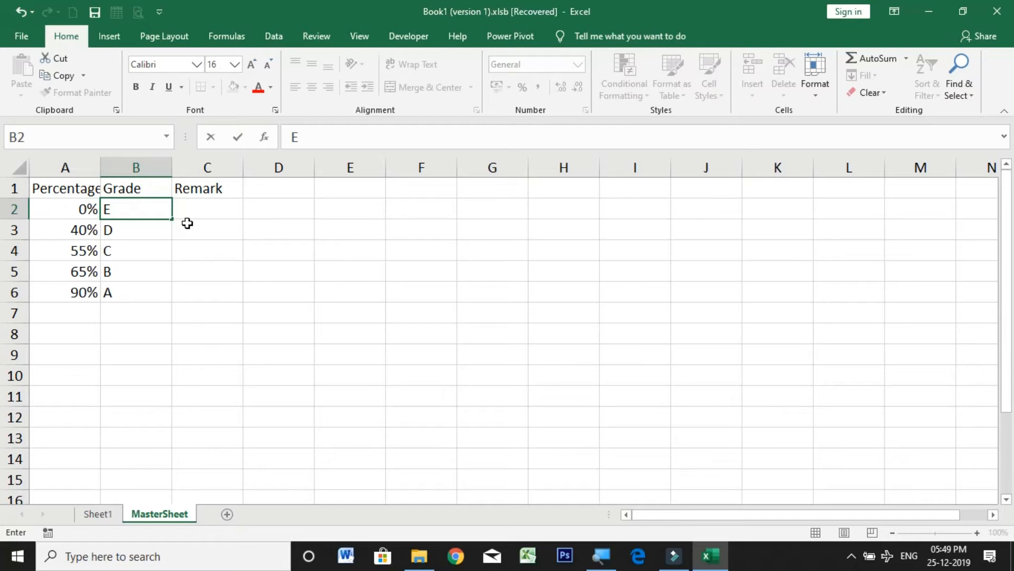
# Enter the remarks Merit for grade A in C6 and Distinction for grade B in C5.
pyautogui.click(188, 223)
pyautogui.press('Down')
pyautogui.press('Down')
pyautogui.press('Down')
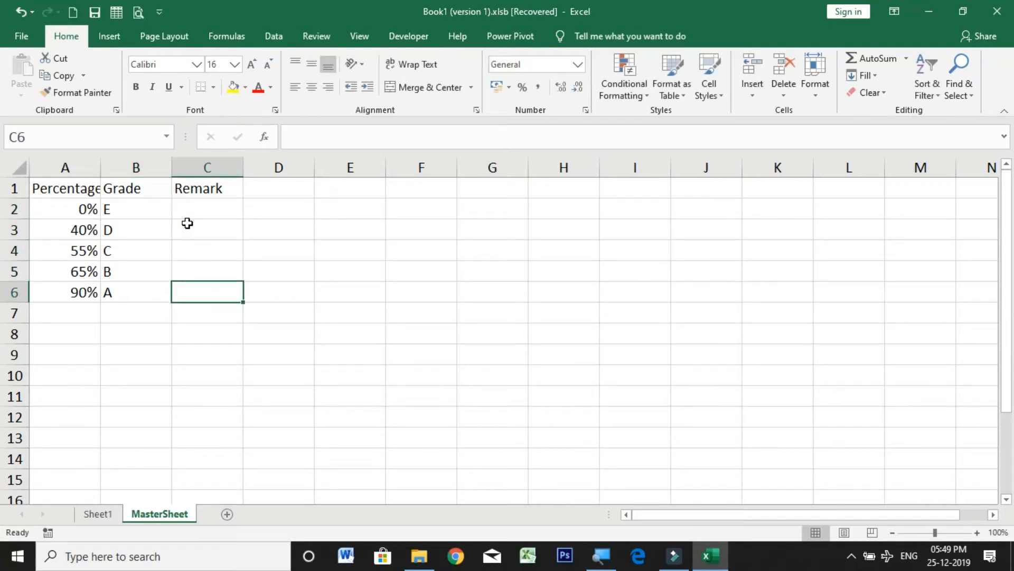
pyautogui.write('Merit')
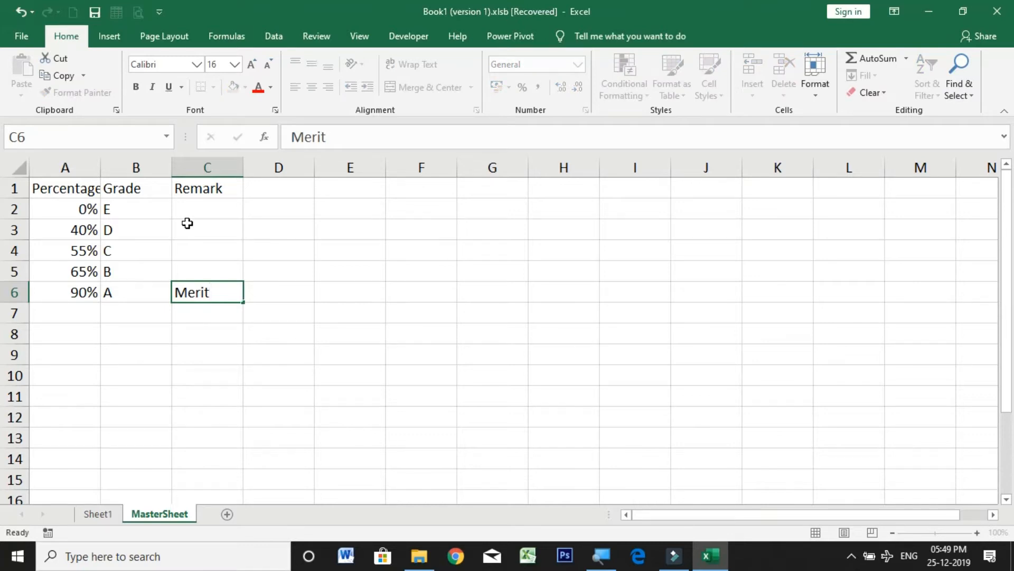
pyautogui.press('Up')
pyautogui.write('Distict')
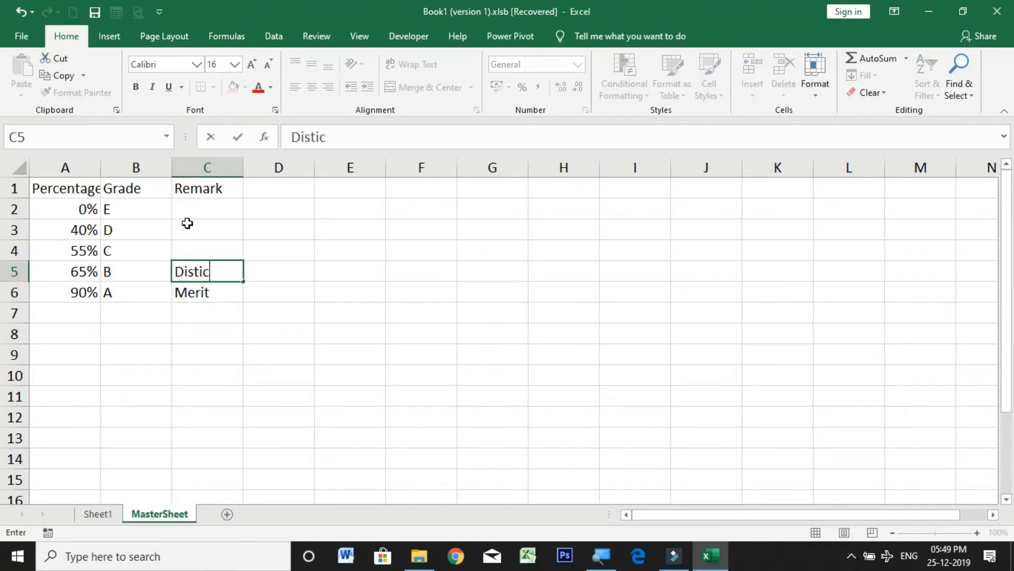
pyautogui.press('BackSpace')
pyautogui.press('BackSpace')
pyautogui.write('nction')
pyautogui.press('BackSpace')
pyautogui.press('BackSpace')
pyautogui.press('BackSpace')
pyautogui.press('BackSpace')
pyautogui.press('BackSpace')
pyautogui.write('ction')
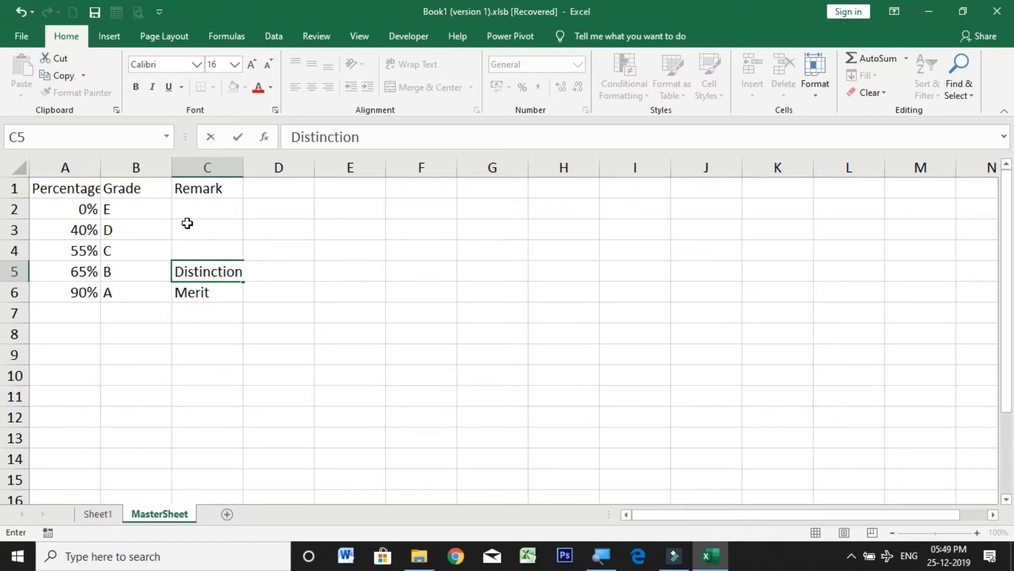
pyautogui.press('Up')
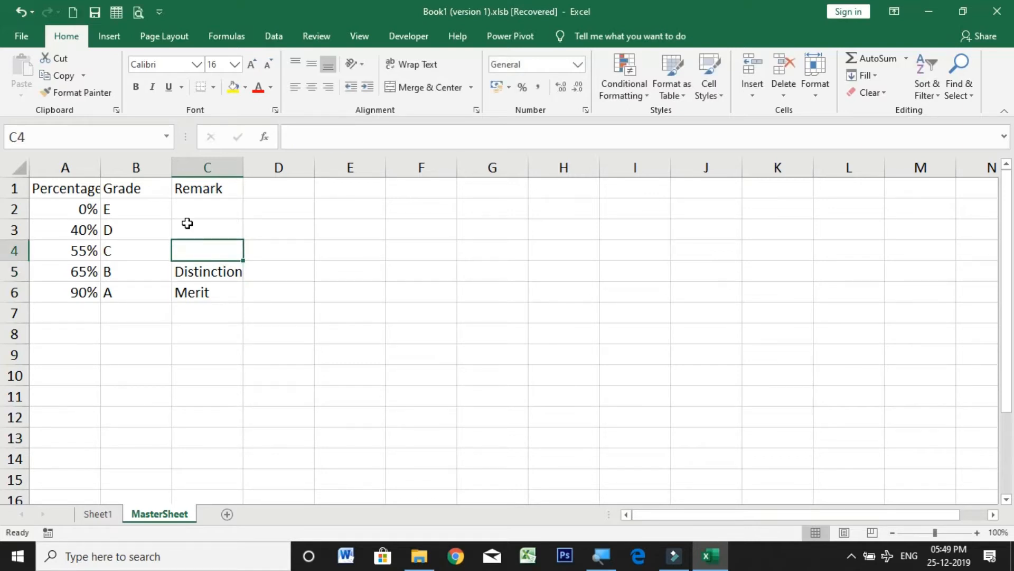
# Enter the remarks First Class for grade C, Pass for grade D and Fail for grade E.
pyautogui.write('First Class')
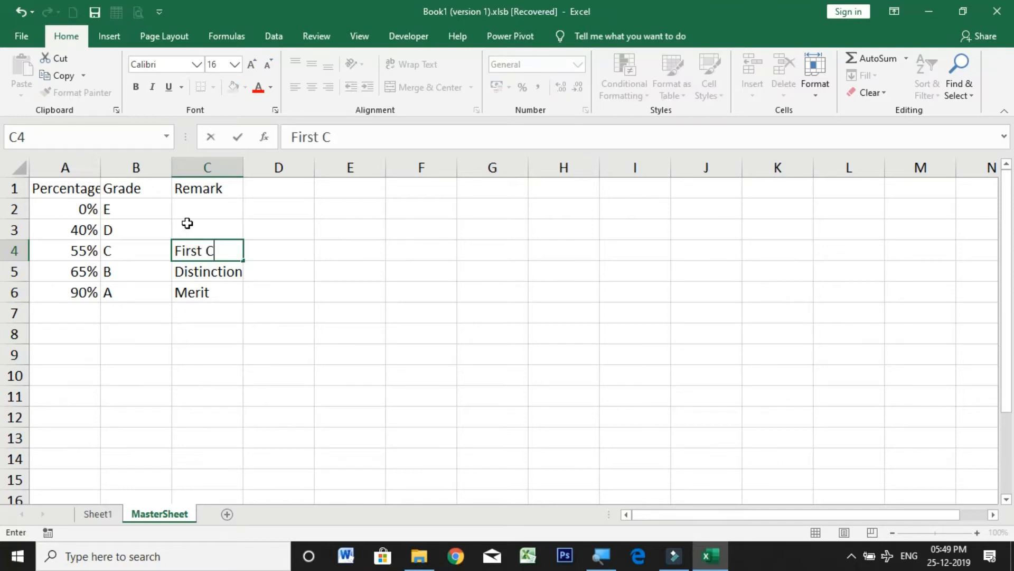
pyautogui.press('Up')
pyautogui.write('Pass')
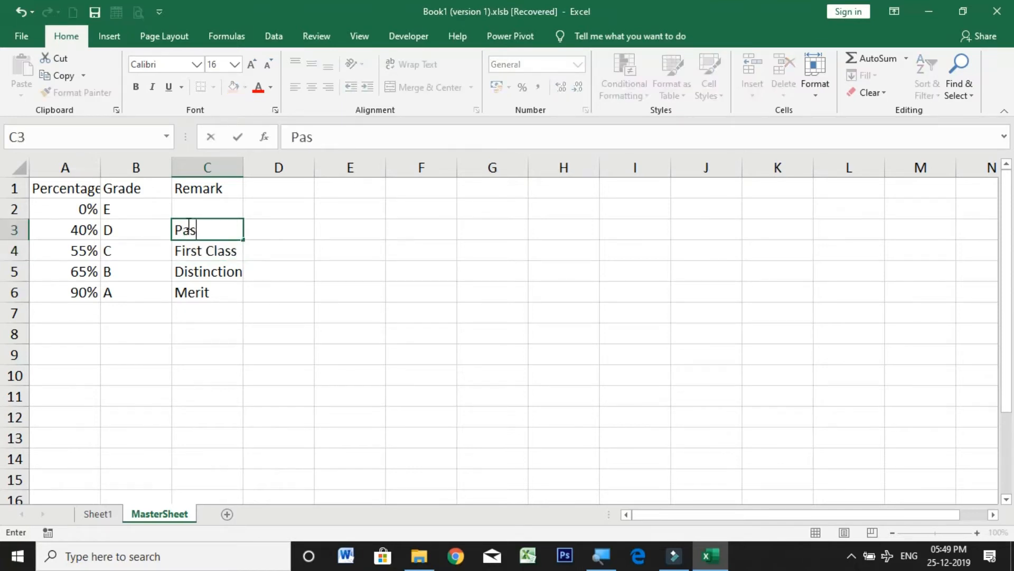
pyautogui.press('Up')
pyautogui.write('Fail')
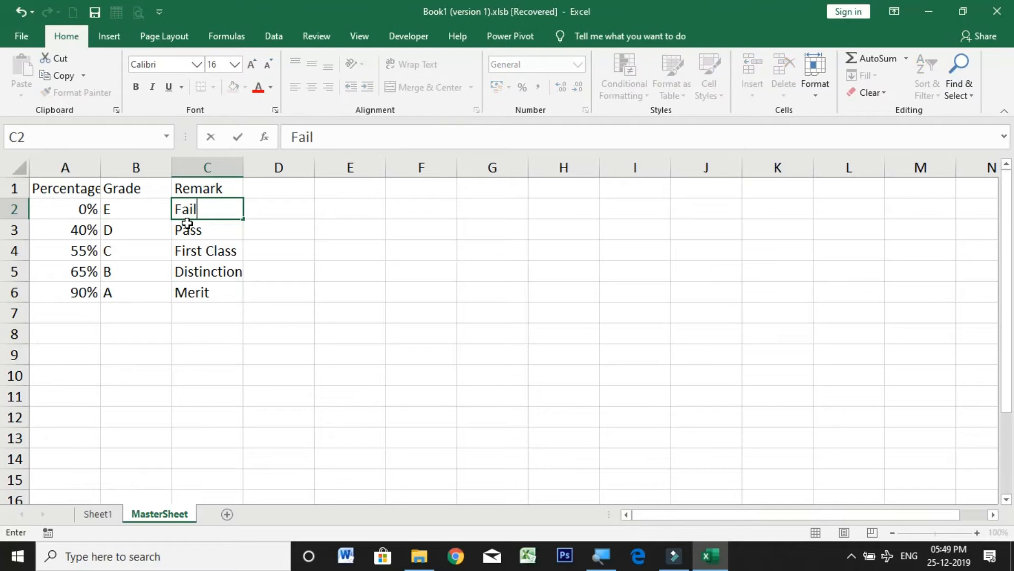
pyautogui.press('Down')
pyautogui.press('Down')
pyautogui.press('Down')
pyautogui.press('Down')
pyautogui.press('Left')
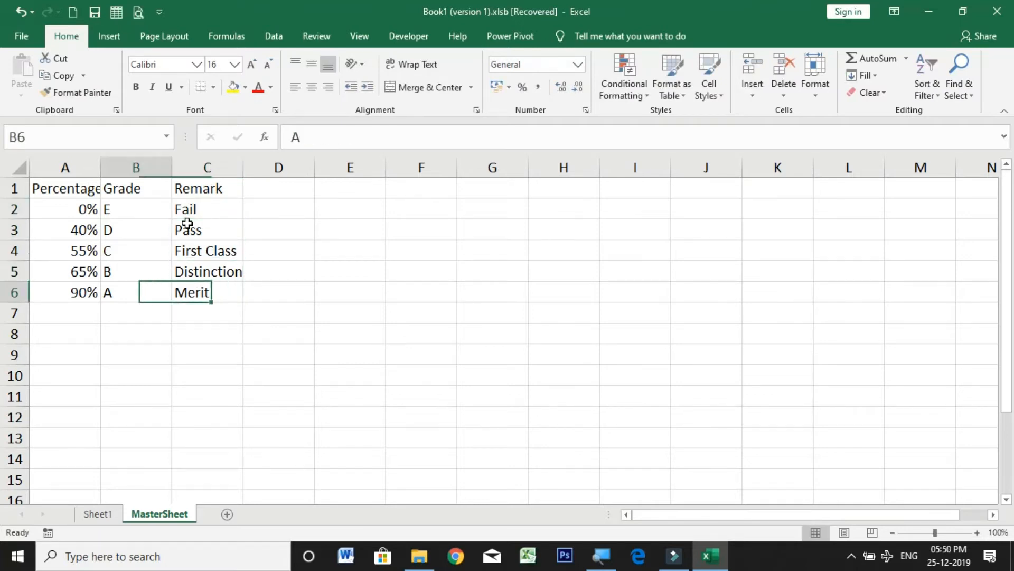
pyautogui.press('Left')
pyautogui.press('Up')
pyautogui.press('Up')
pyautogui.press('Up')
pyautogui.press('Up')
pyautogui.press('Up')
pyautogui.press('Right')
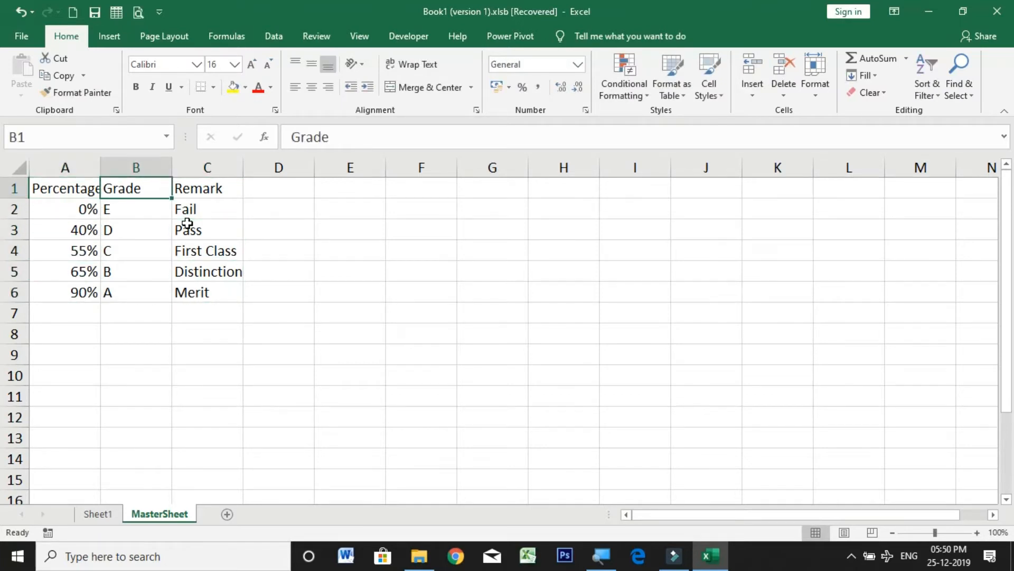
pyautogui.click(378, 327)
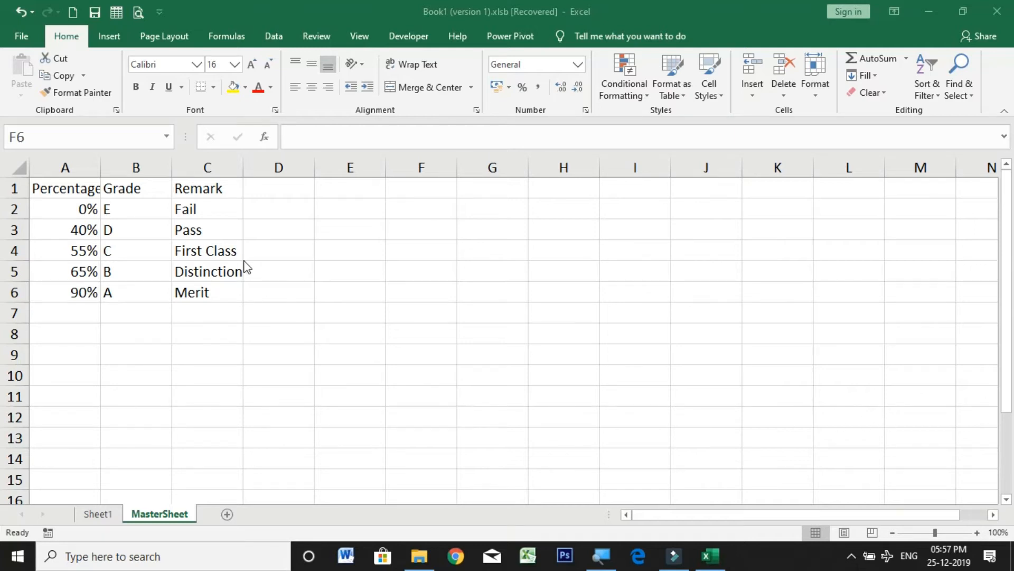
pyautogui.click(48, 207)
pyautogui.click(48, 207)
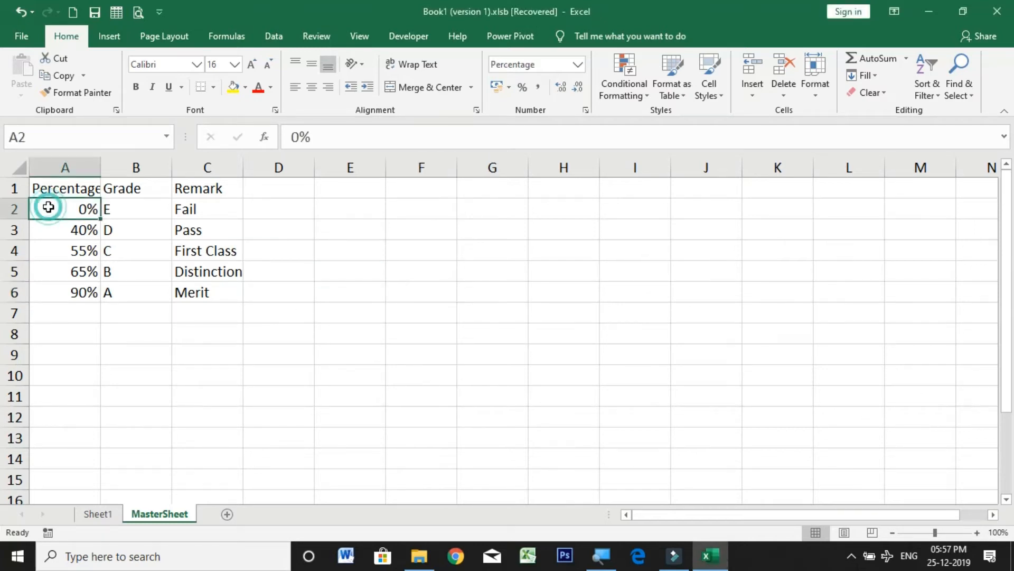
# Name the MasterSheet range A2:C6 graderemark.
pyautogui.moveTo(72, 211); pyautogui.dragTo(215, 288)
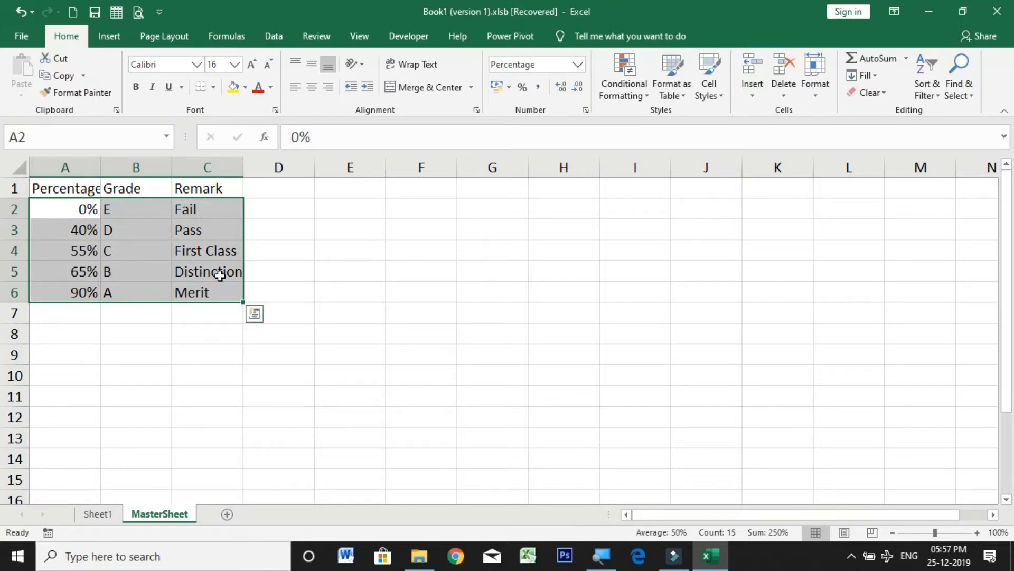
pyautogui.click(74, 141)
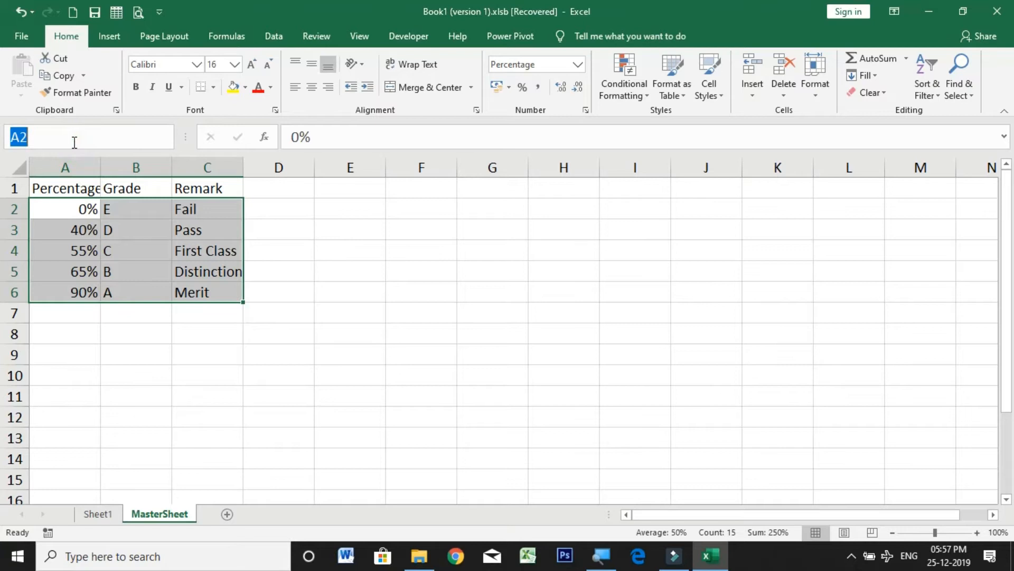
pyautogui.write('gra')
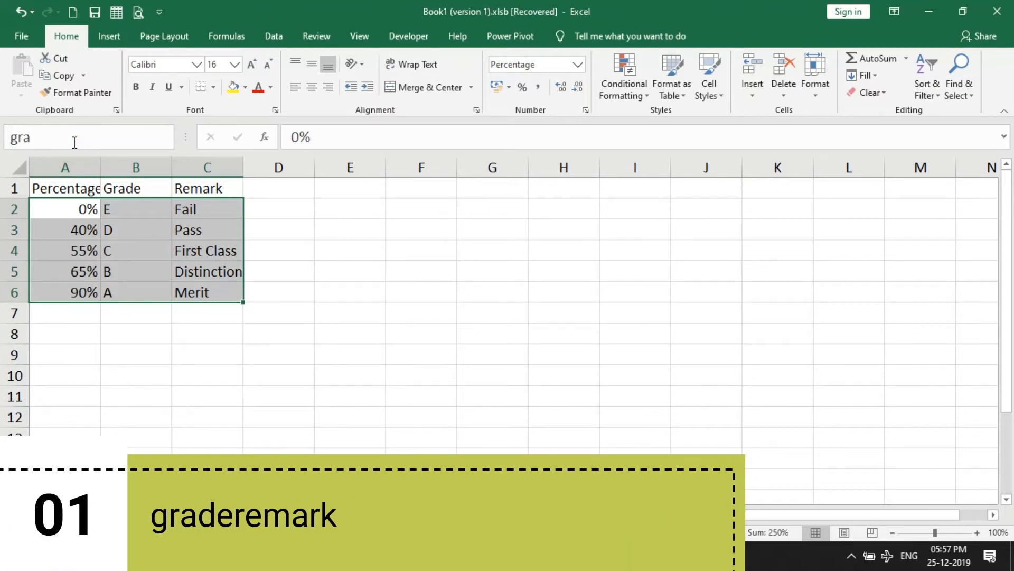
pyautogui.write('deremark')
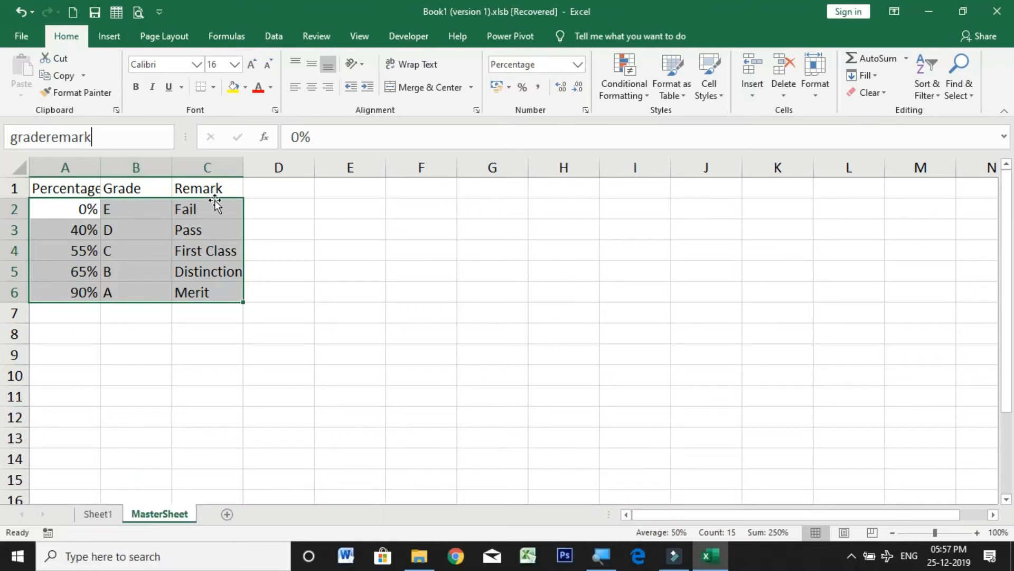
pyautogui.press('Return')
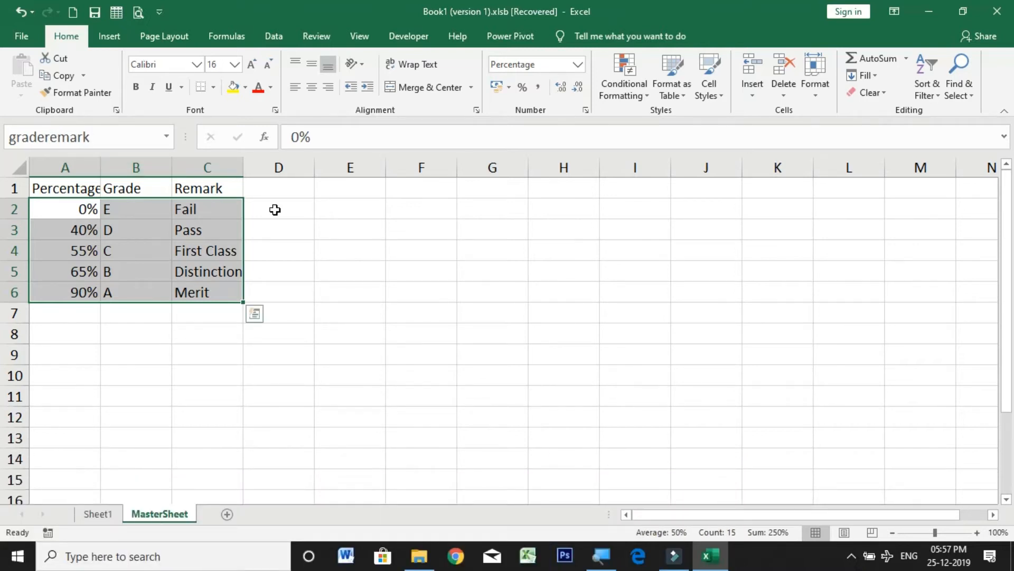
pyautogui.click(427, 257)
pyautogui.moveTo(67, 210); pyautogui.dragTo(205, 290)
pyautogui.click(285, 349)
# Merge and center A7:C7 below the lookup table and enter graderemark as its label.
pyautogui.moveTo(50, 315); pyautogui.dragTo(201, 314)
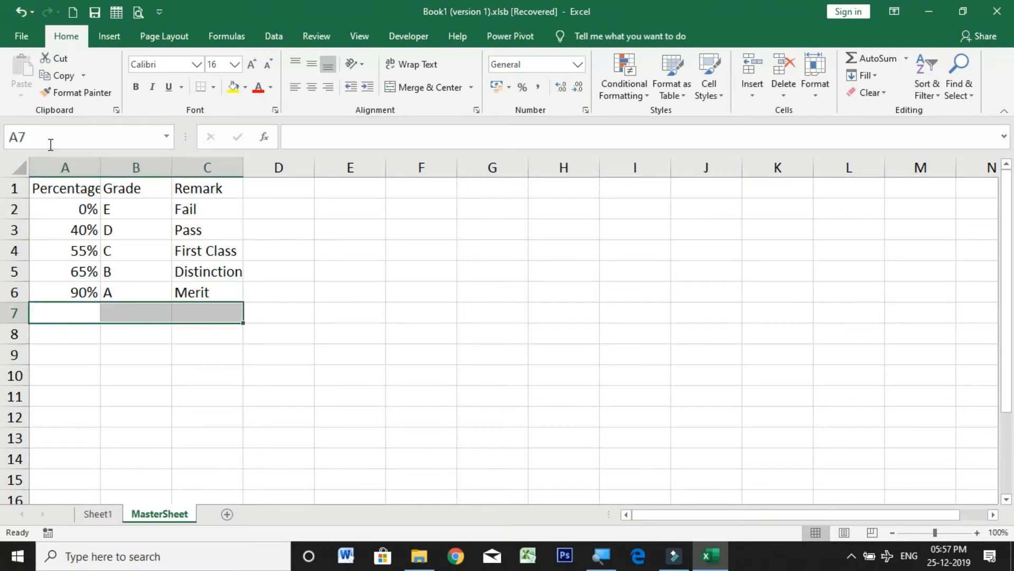
pyautogui.click(240, 352)
pyautogui.moveTo(55, 314); pyautogui.dragTo(227, 316)
pyautogui.click(443, 91)
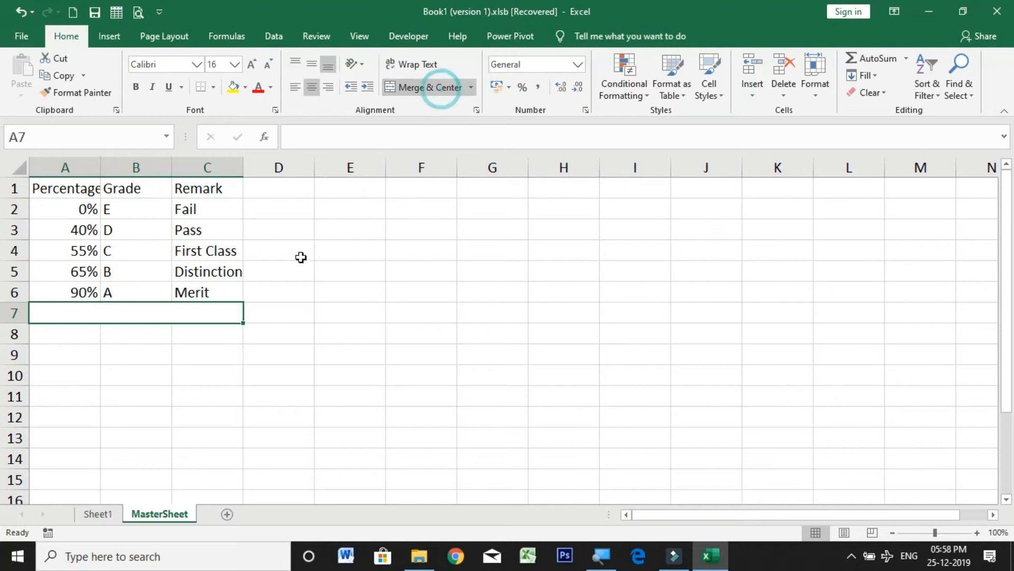
pyautogui.write('graderemak')
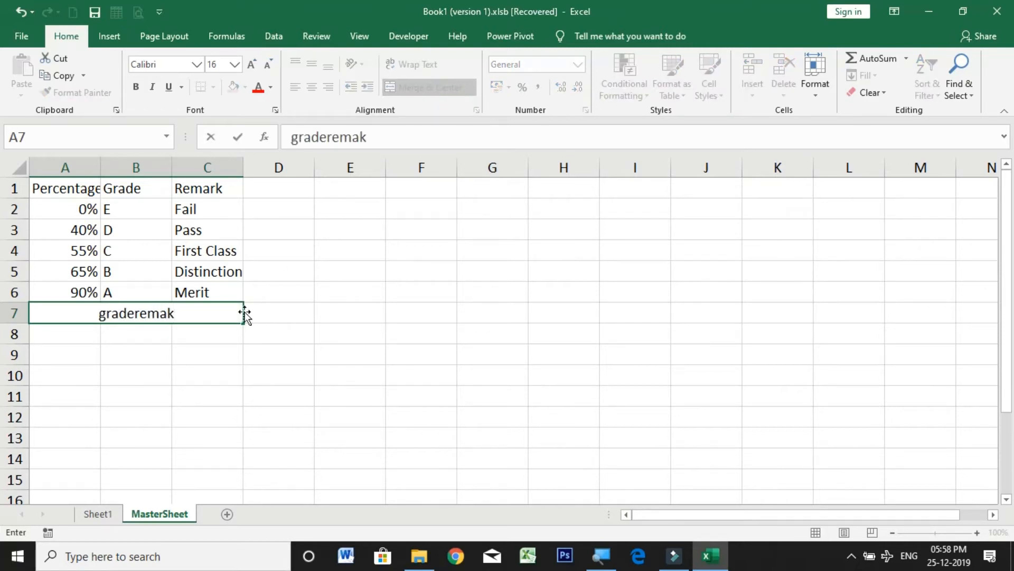
pyautogui.press('BackSpace')
pyautogui.press('BackSpace')
pyautogui.write('ark')
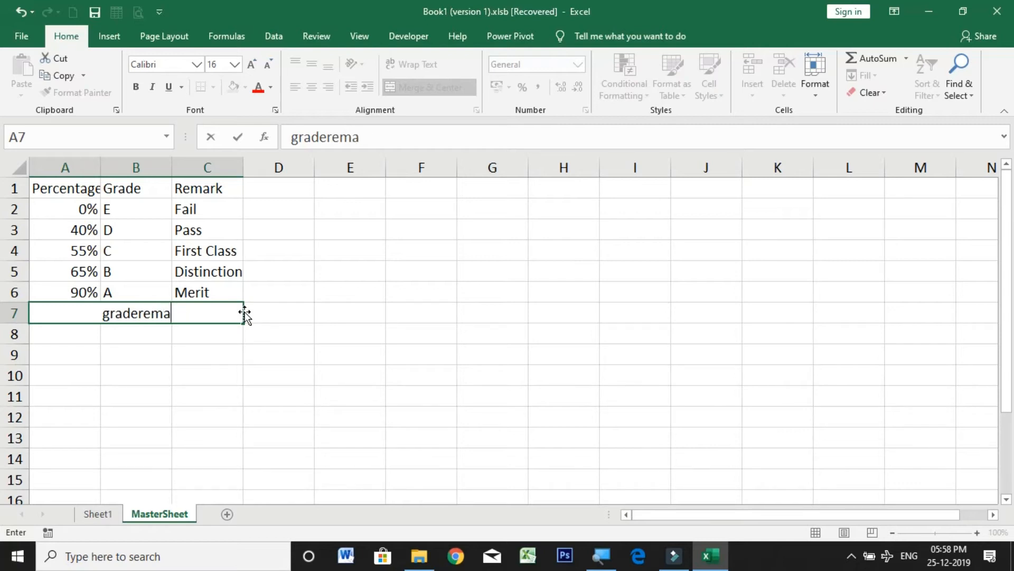
pyautogui.press('Return')
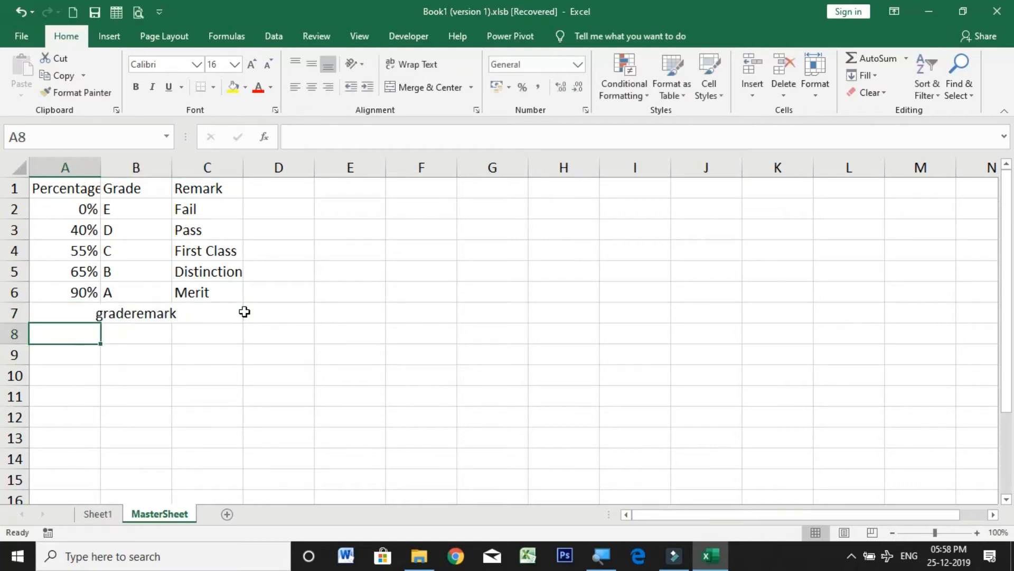
# Apply all borders to the lookup table and its label row, A1:C7.
pyautogui.click(210, 316)
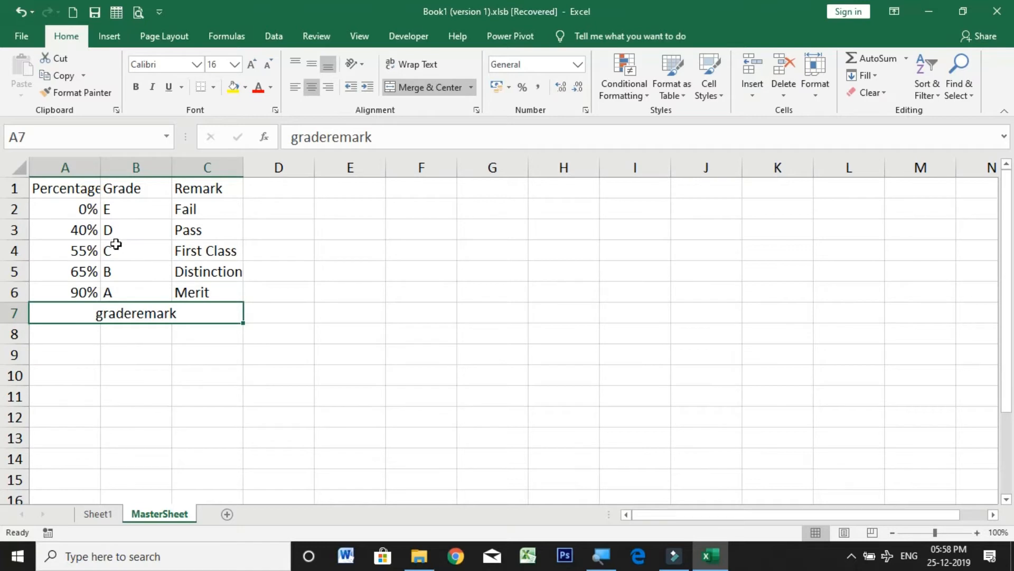
pyautogui.moveTo(56, 207); pyautogui.dragTo(181, 287)
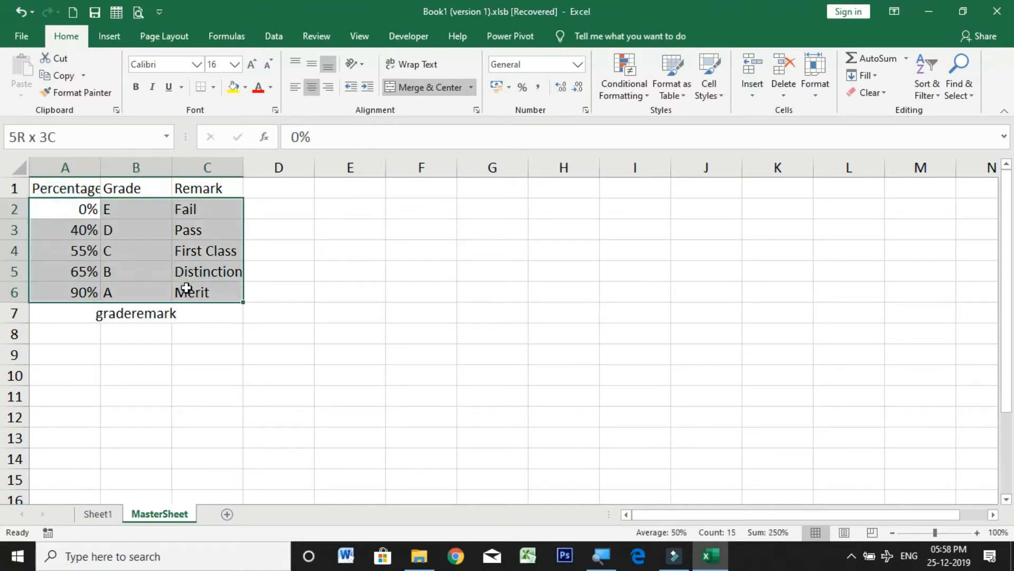
pyautogui.moveTo(44, 189); pyautogui.dragTo(161, 313)
pyautogui.click(213, 87)
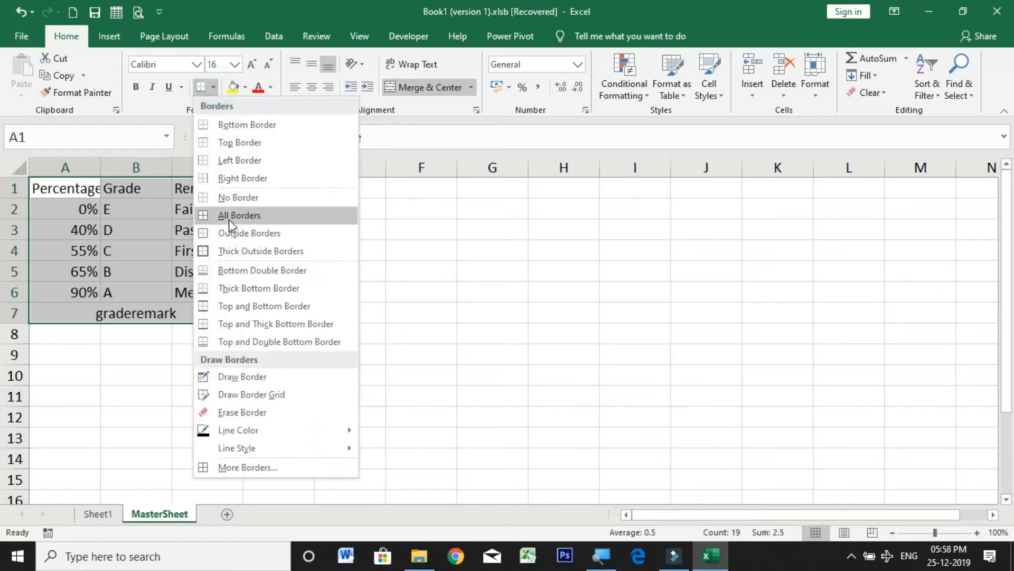
pyautogui.click(232, 215)
pyautogui.click(331, 309)
# Fill the merged graderemark label cell in row 7 with yellow.
pyautogui.click(70, 314)
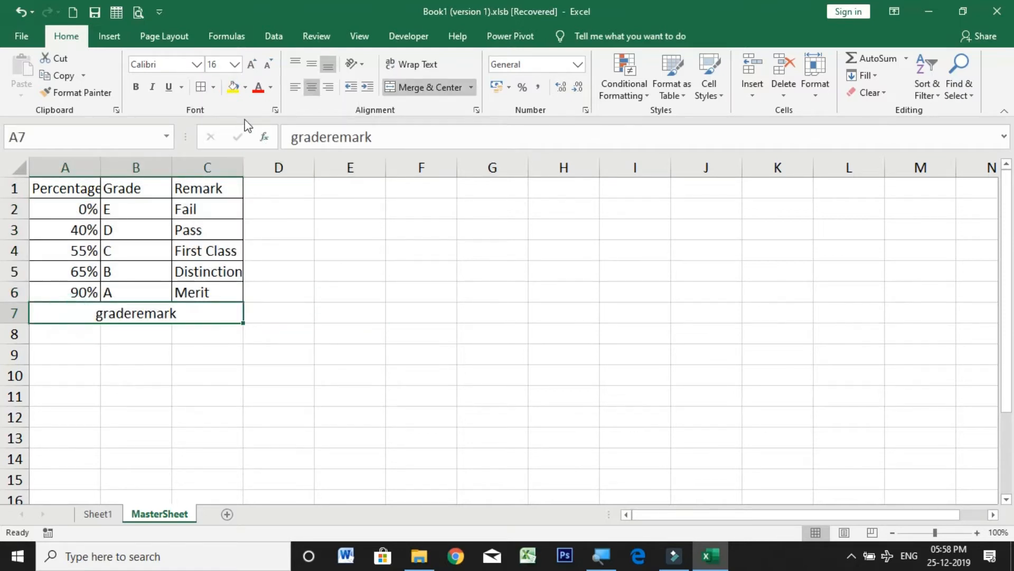
pyautogui.click(233, 87)
pyautogui.click(387, 274)
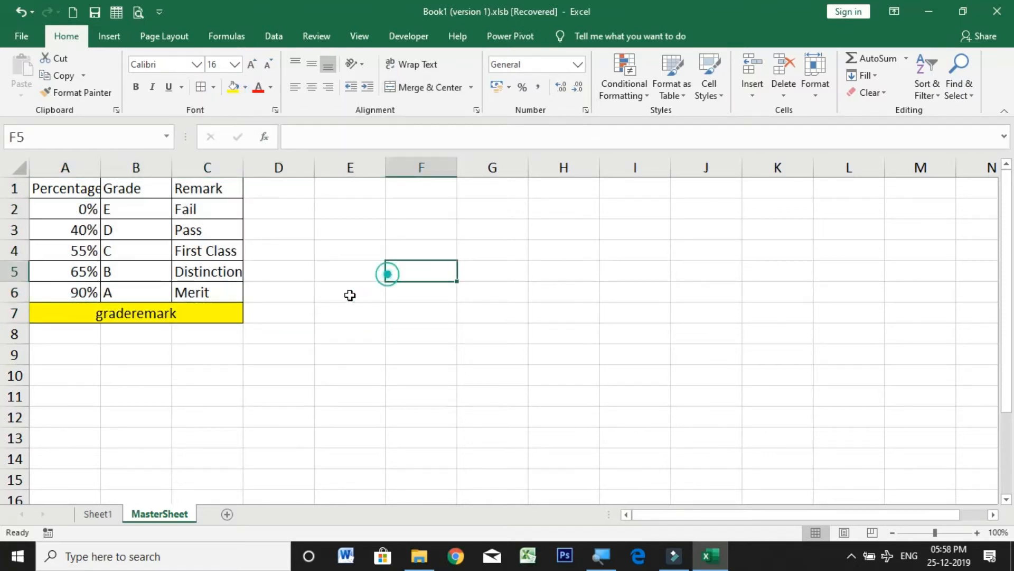
pyautogui.click(174, 314)
pyautogui.moveTo(86, 189); pyautogui.dragTo(198, 186)
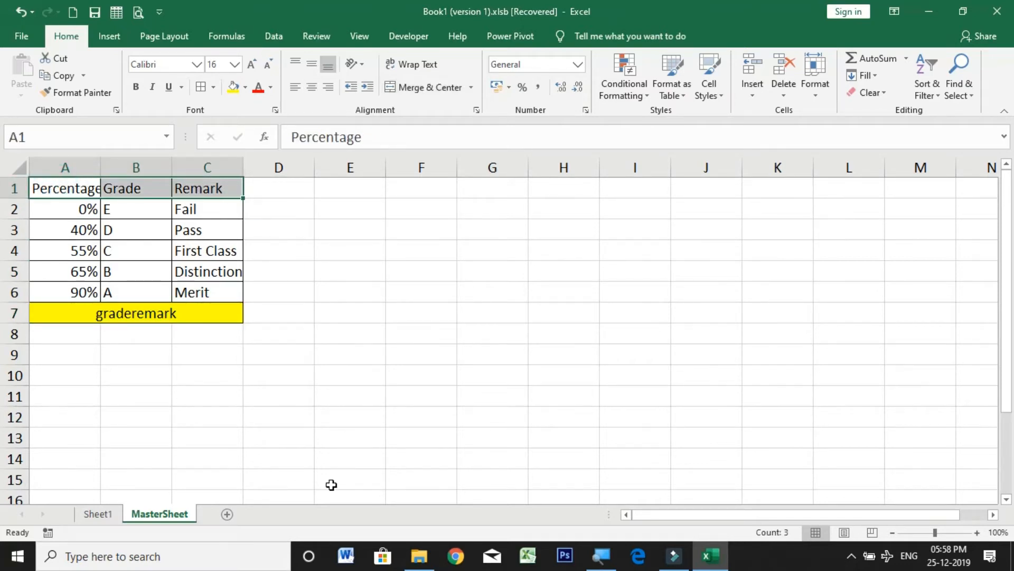
# Start a VLOOKUP formula in Q2 of the Grade column on Sheet1, with percentage cell M2 as the lookup value.
pyautogui.click(100, 515)
pyautogui.click(664, 377)
pyautogui.click(422, 213)
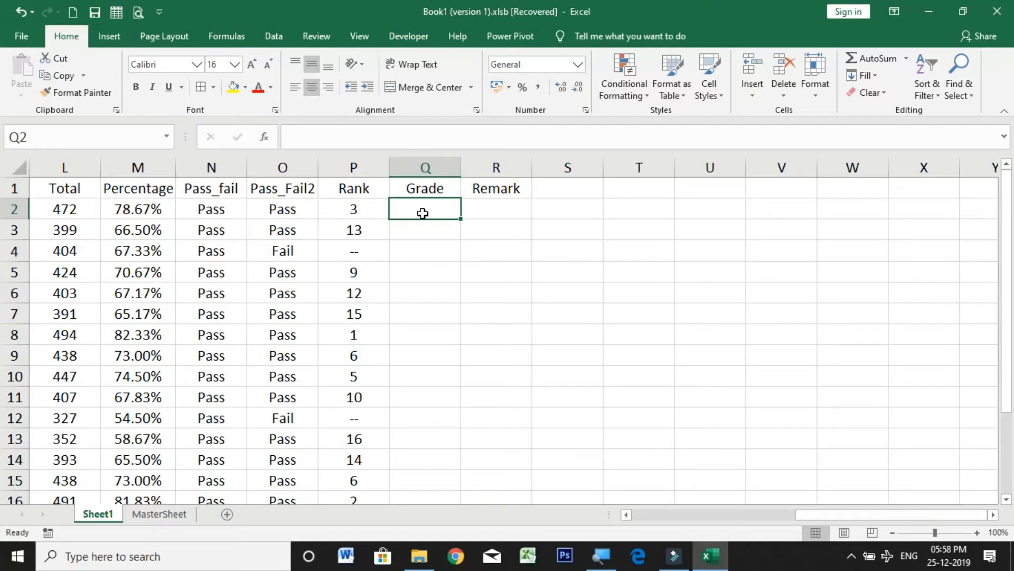
pyautogui.write('=')
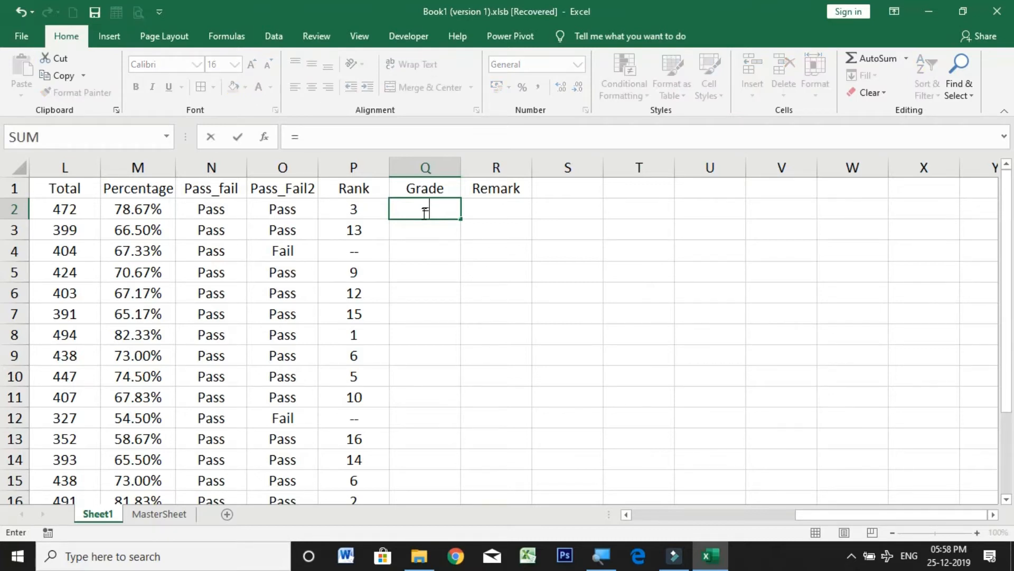
pyautogui.write('vlookup')
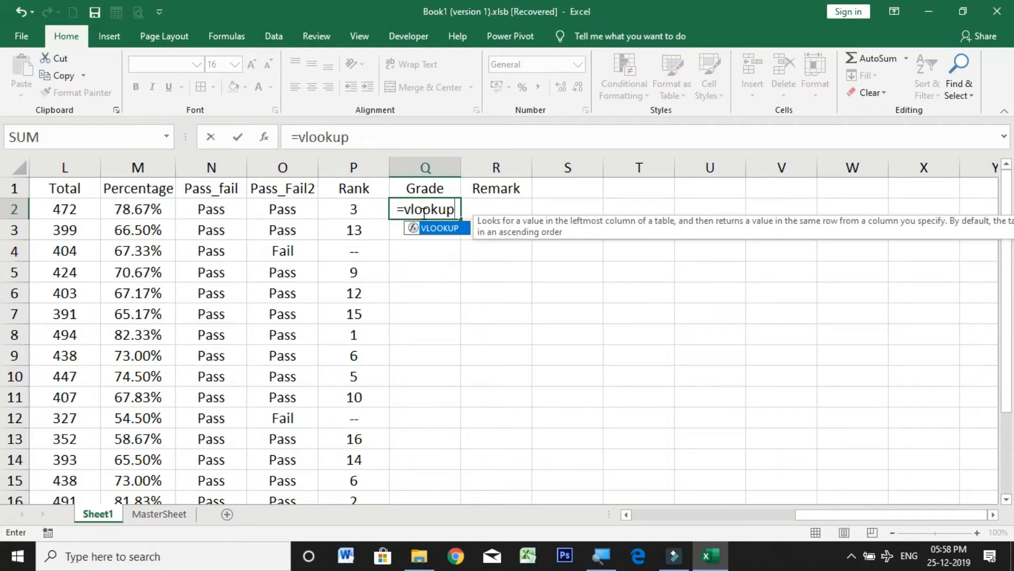
pyautogui.press('Escape')
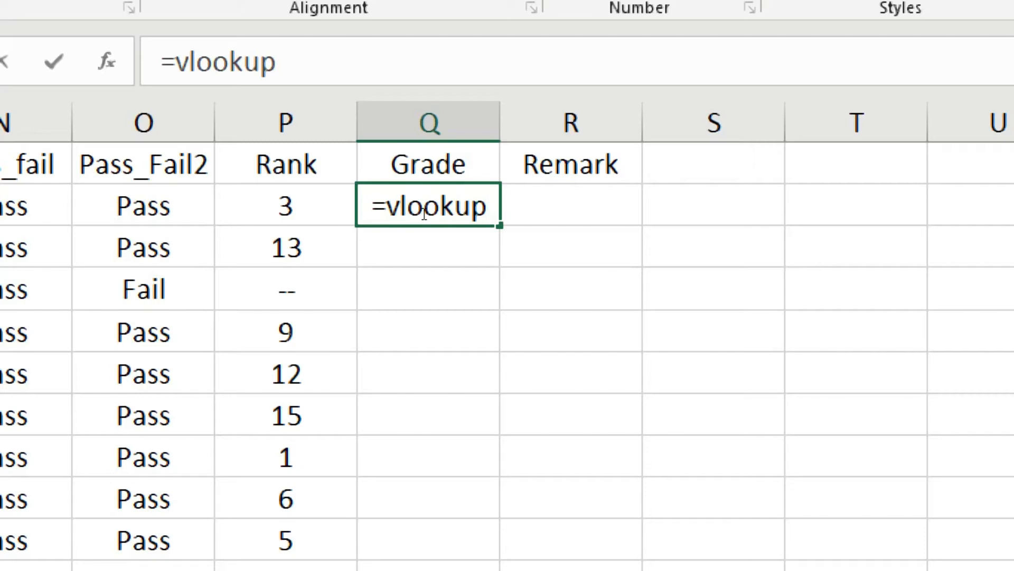
pyautogui.write('(')
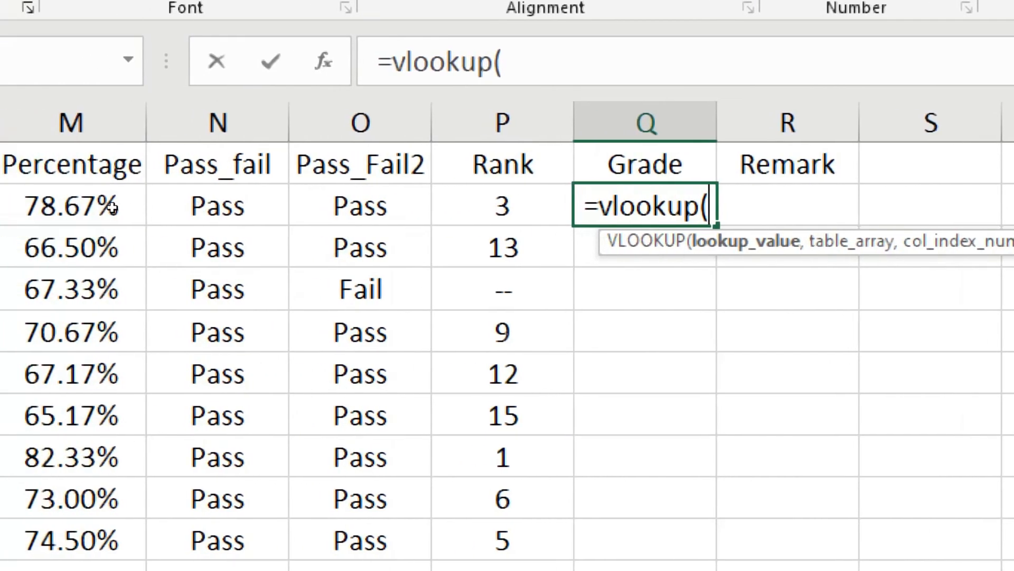
pyautogui.click(122, 207)
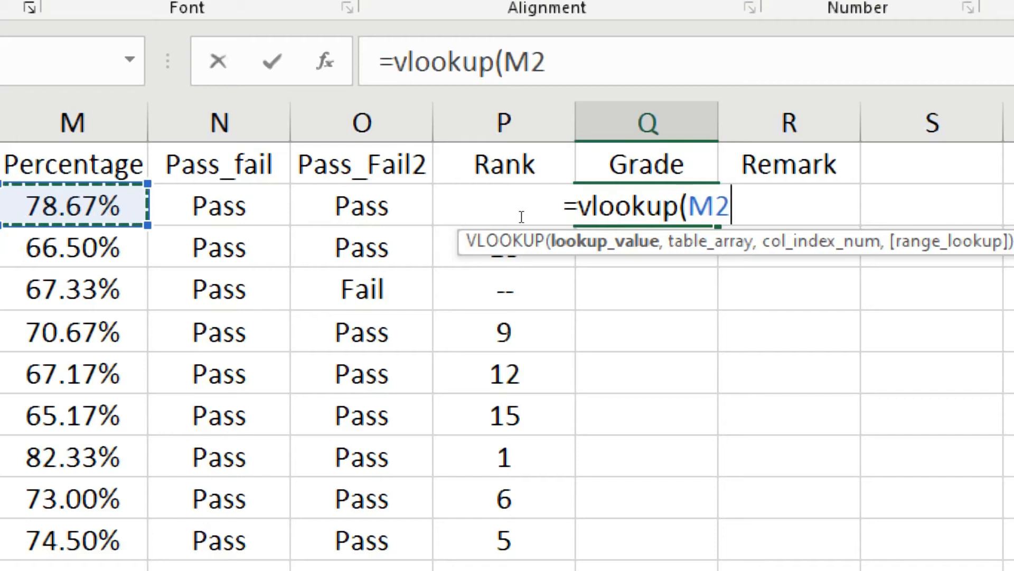
# Add the named range graderemark as the formula's table array and 2 as its column index.
pyautogui.write(',')
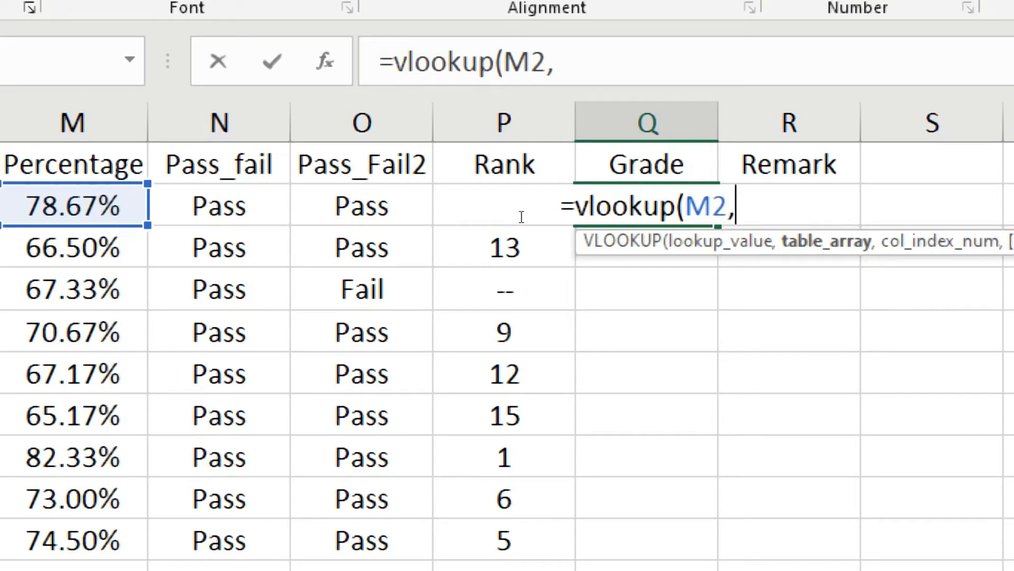
pyautogui.write('gra')
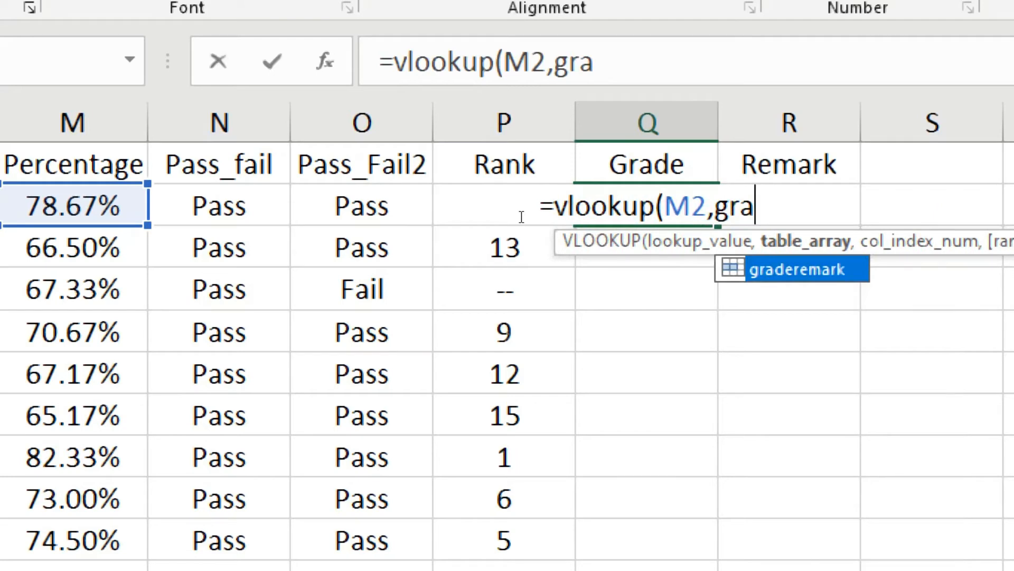
pyautogui.press('Tab')
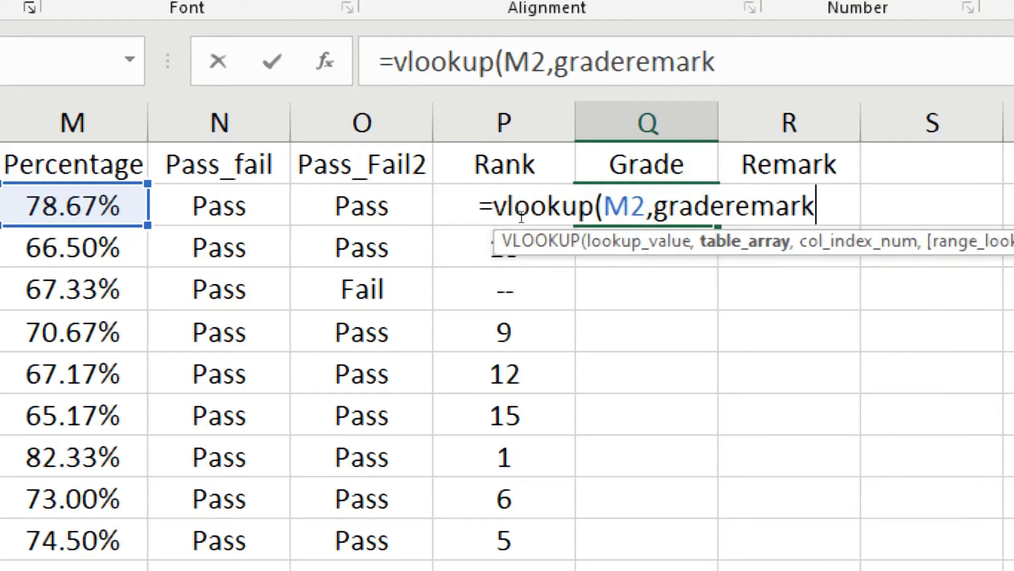
pyautogui.write(',')
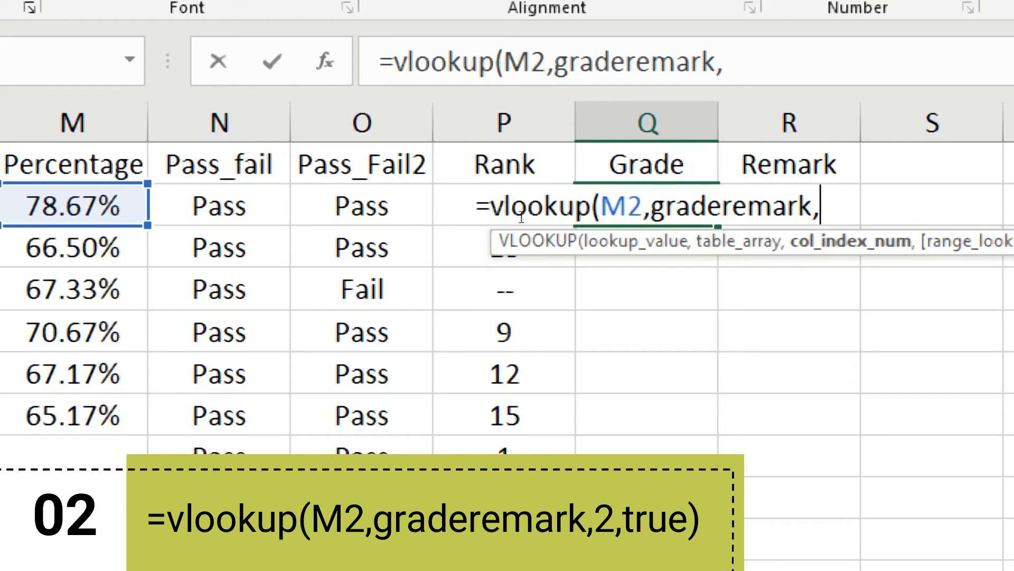
pyautogui.write('2')
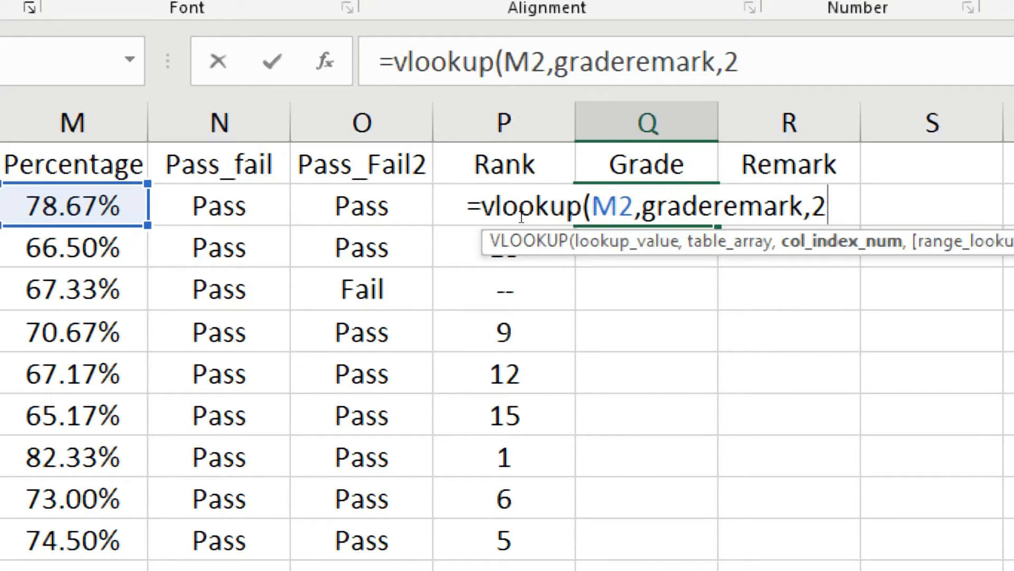
pyautogui.write(',')
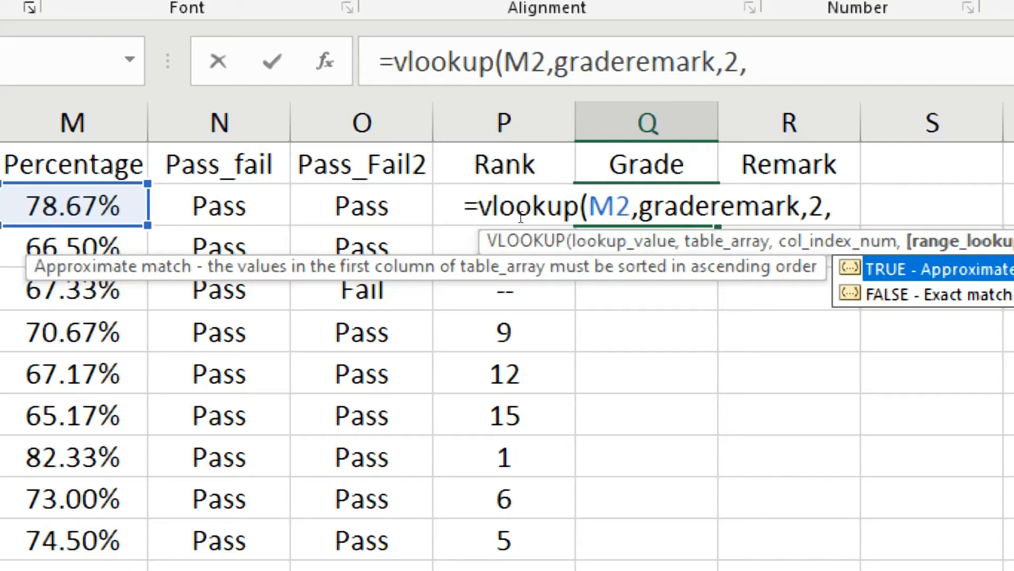
pyautogui.press('Escape')
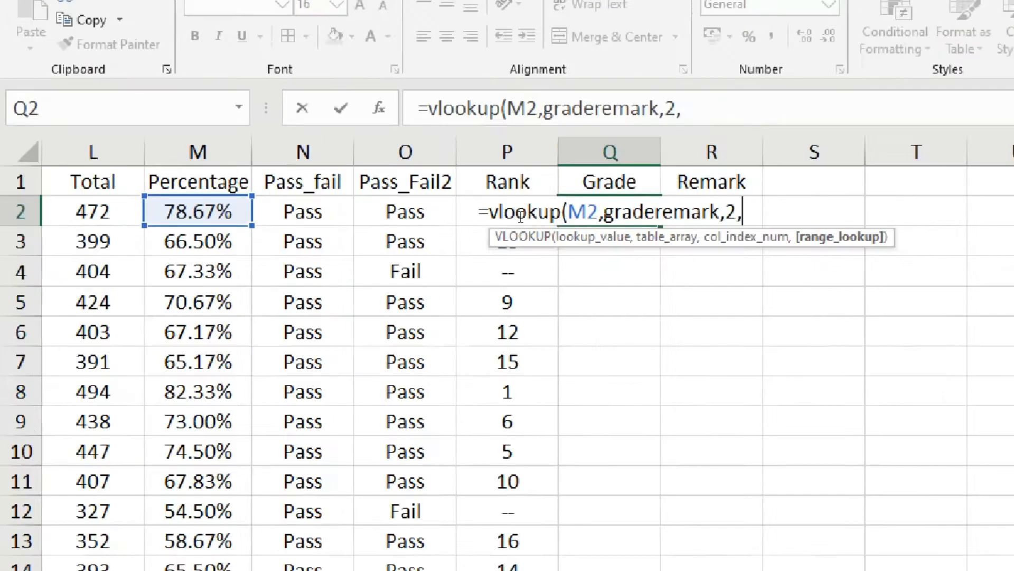
pyautogui.click(170, 519)
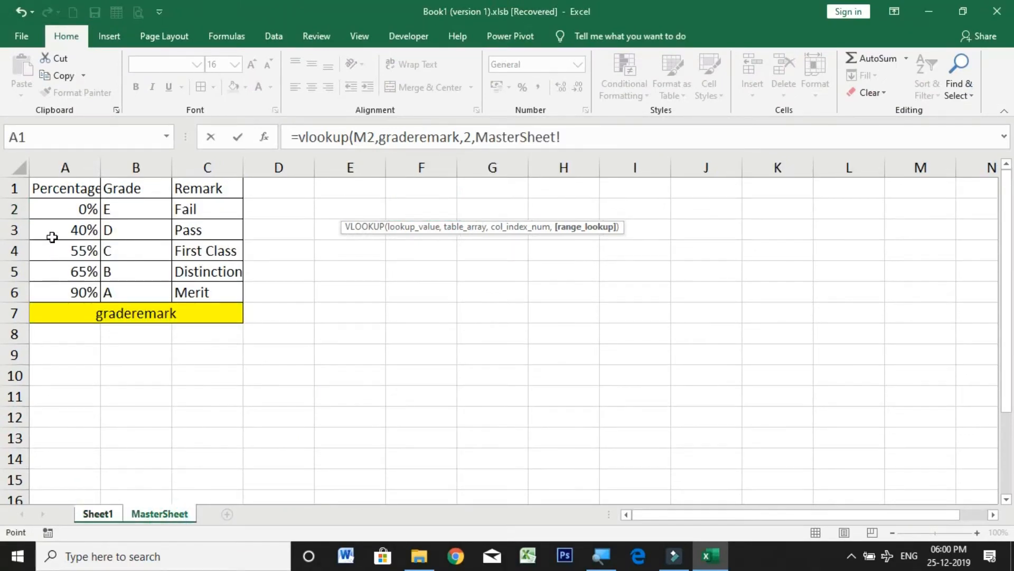
pyautogui.moveTo(79, 214); pyautogui.dragTo(196, 289)
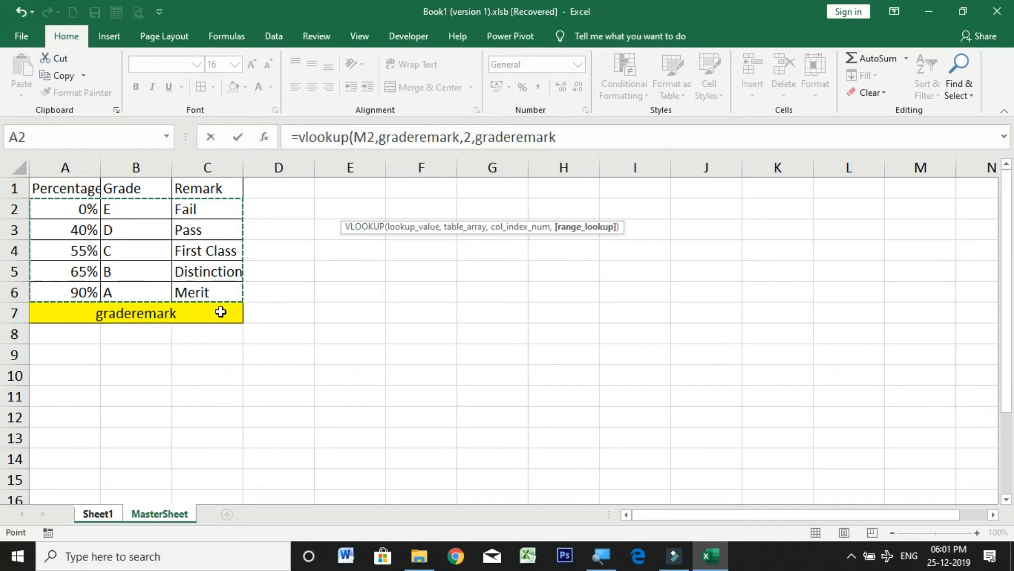
pyautogui.moveTo(75, 271); pyautogui.dragTo(79, 287)
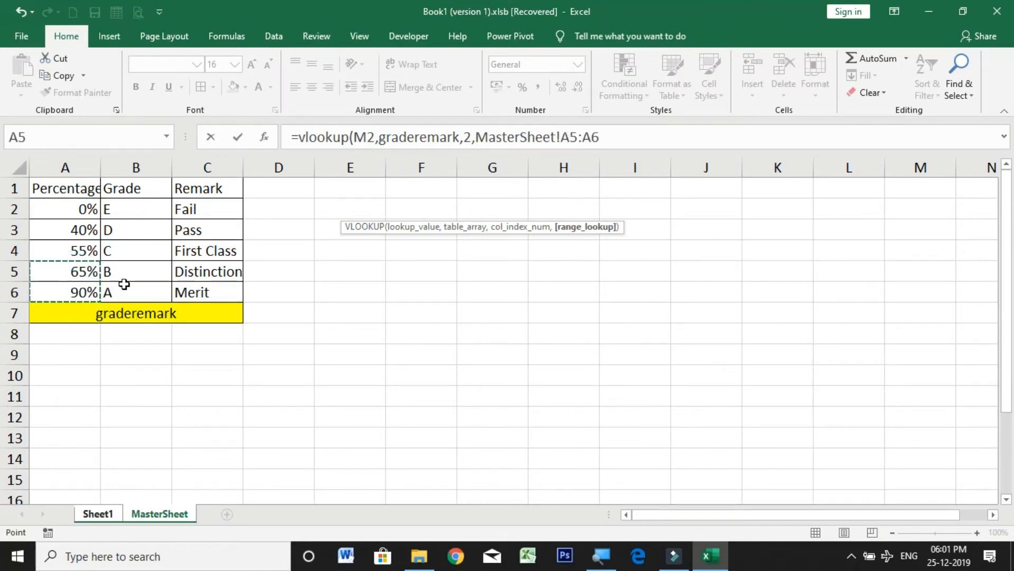
pyautogui.moveTo(83, 228); pyautogui.dragTo(84, 251)
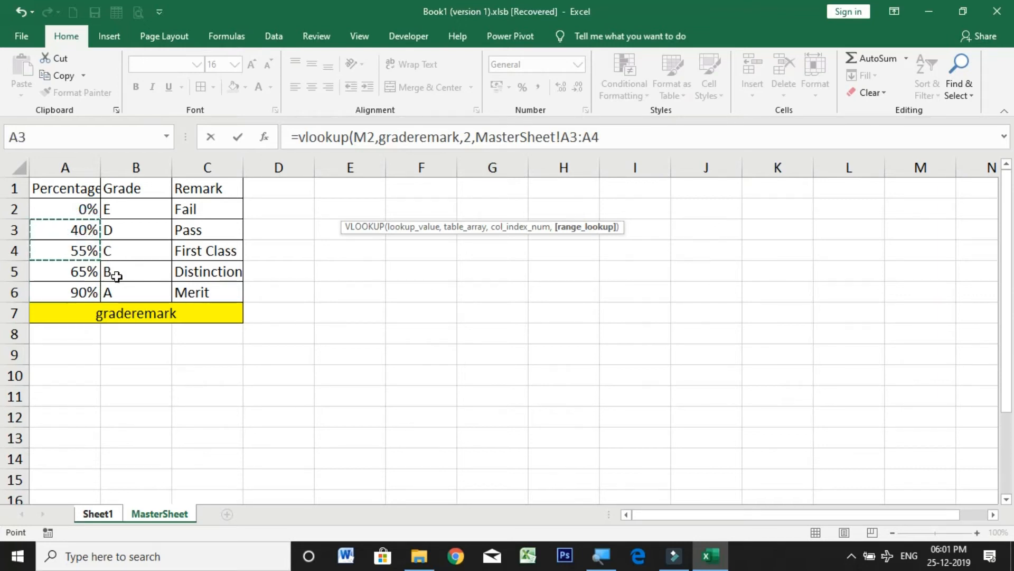
pyautogui.moveTo(81, 212); pyautogui.dragTo(82, 271)
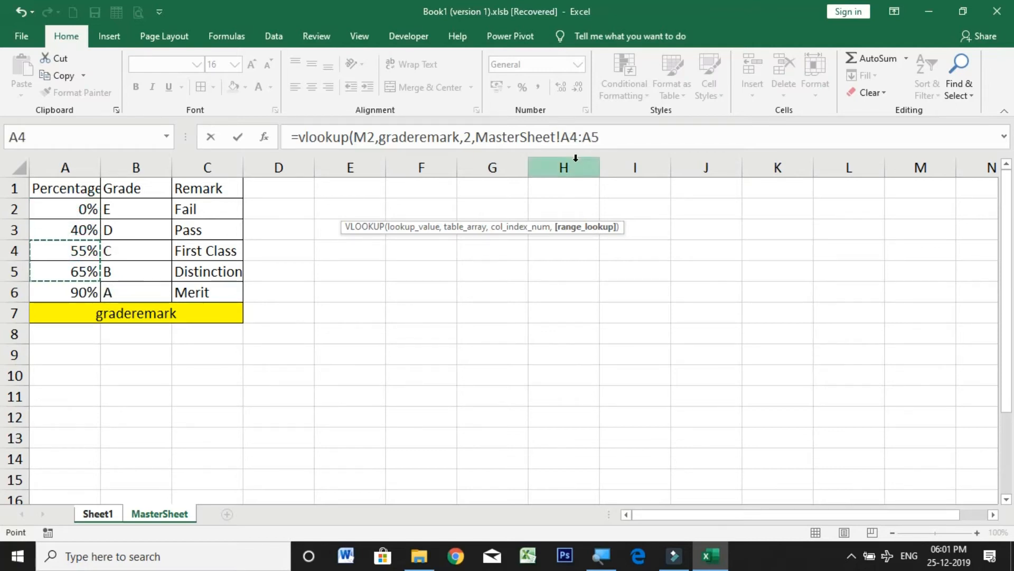
pyautogui.moveTo(475, 137); pyautogui.dragTo(606, 138)
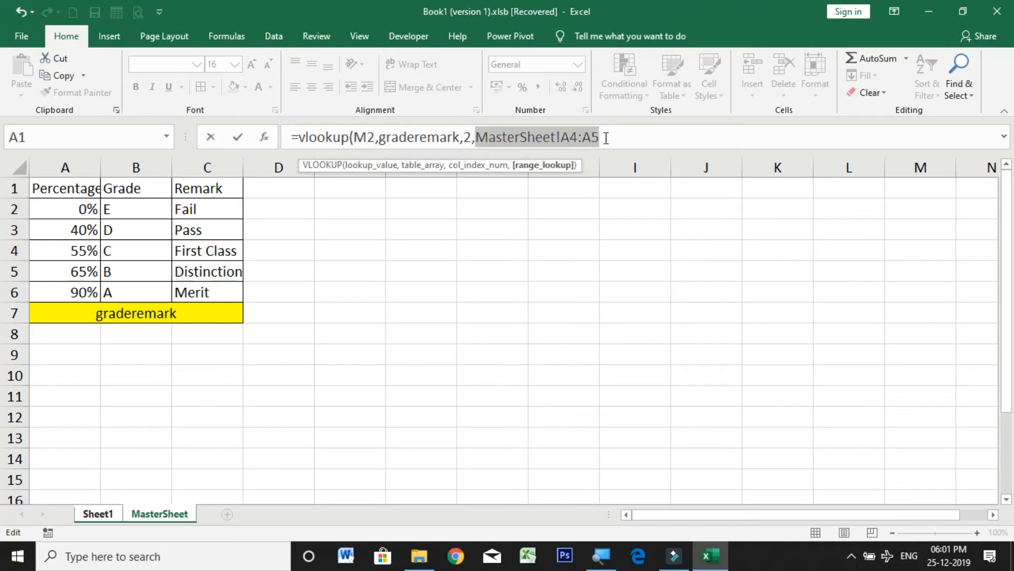
pyautogui.press('BackSpace')
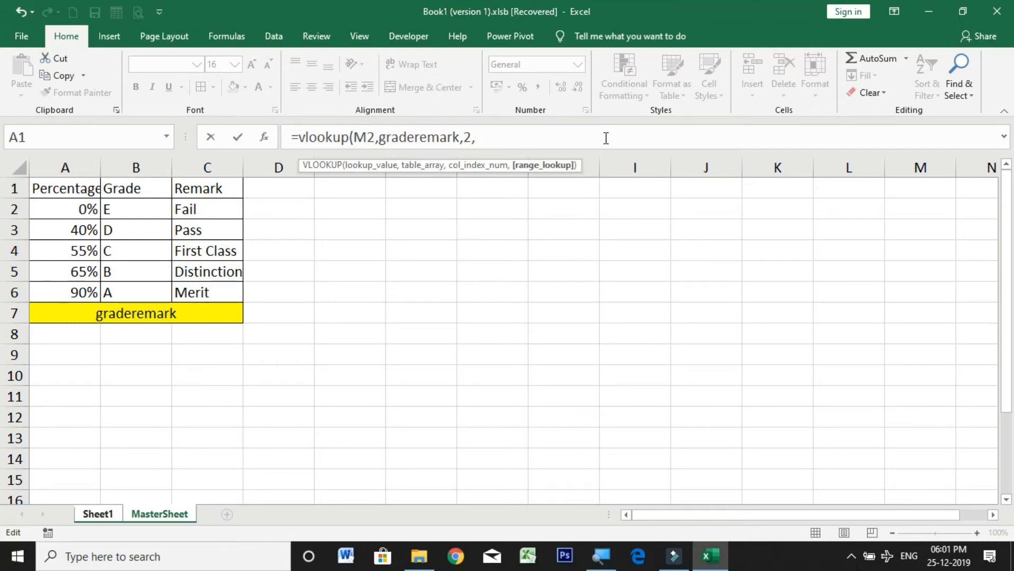
# Complete the Grade formula in Q2 with TRUE as the range lookup for an approximate match.
pyautogui.write('tr')
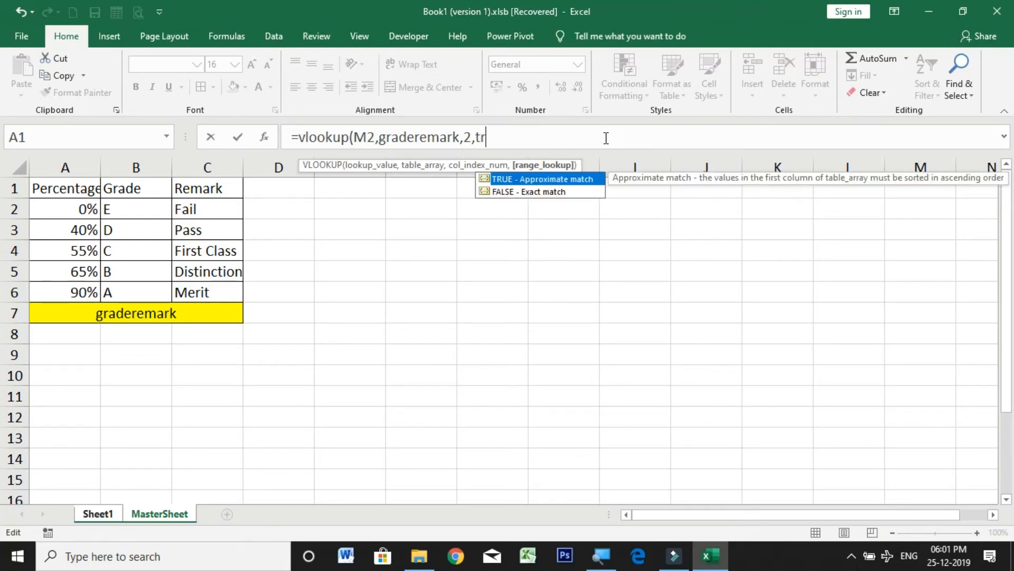
pyautogui.write('ue')
pyautogui.press('super+plus')
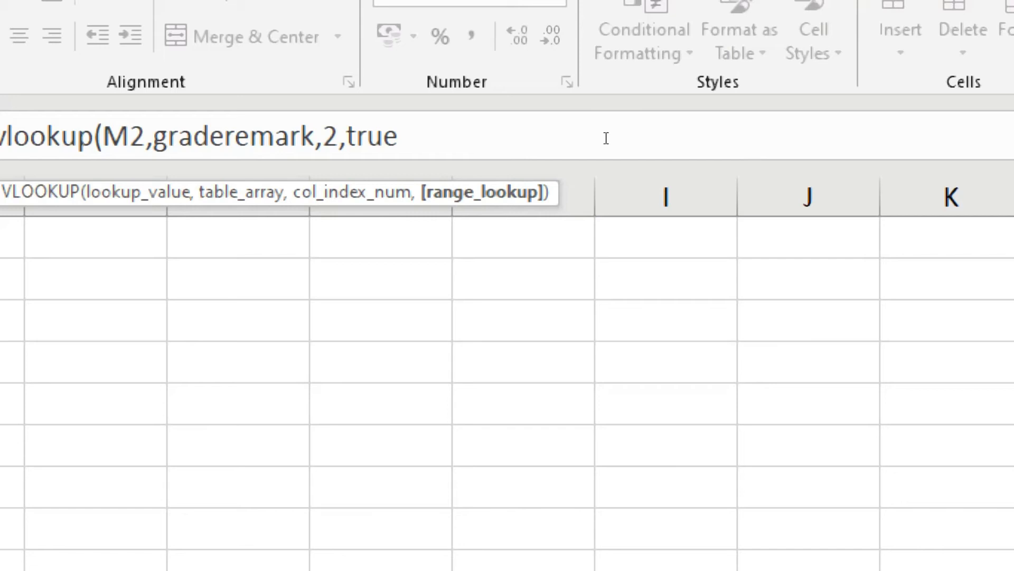
pyautogui.write(')')
pyautogui.press('Return')
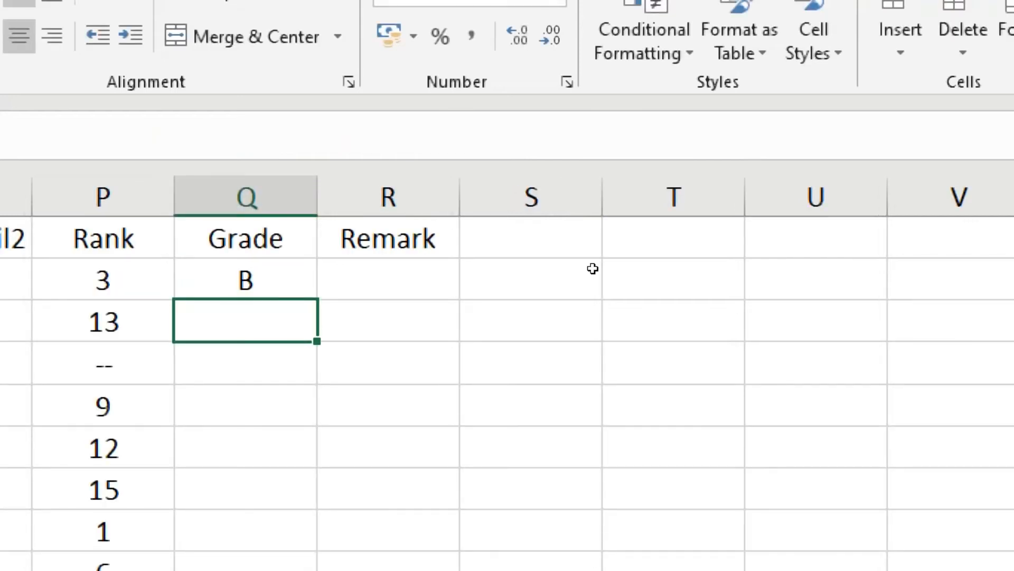
# Fill the Q2 VLOOKUP formula down the Grade column for all the student rows.
pyautogui.press('Up')
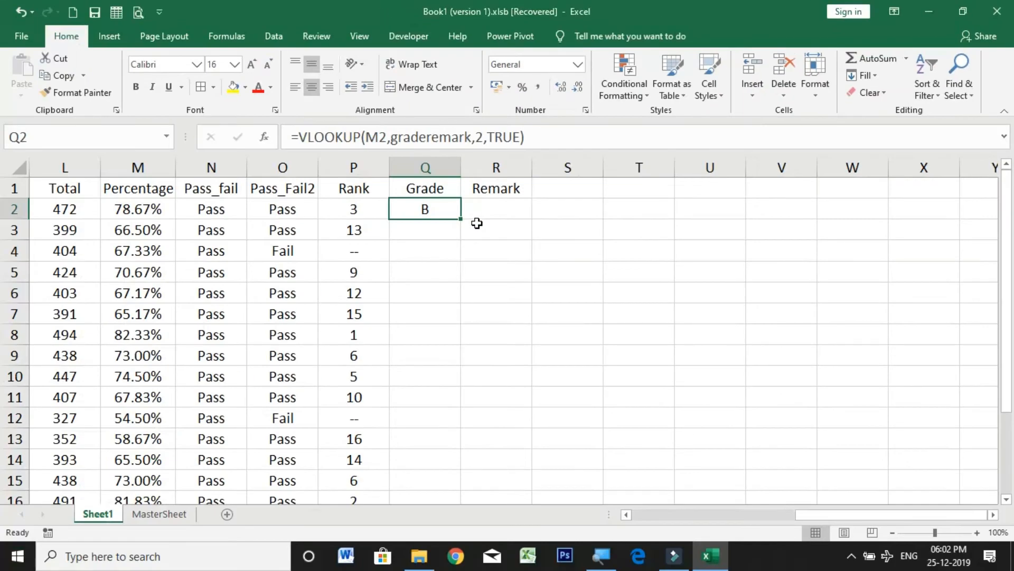
pyautogui.doubleClick(461, 221)
pyautogui.scroll(-3, 523, 271)
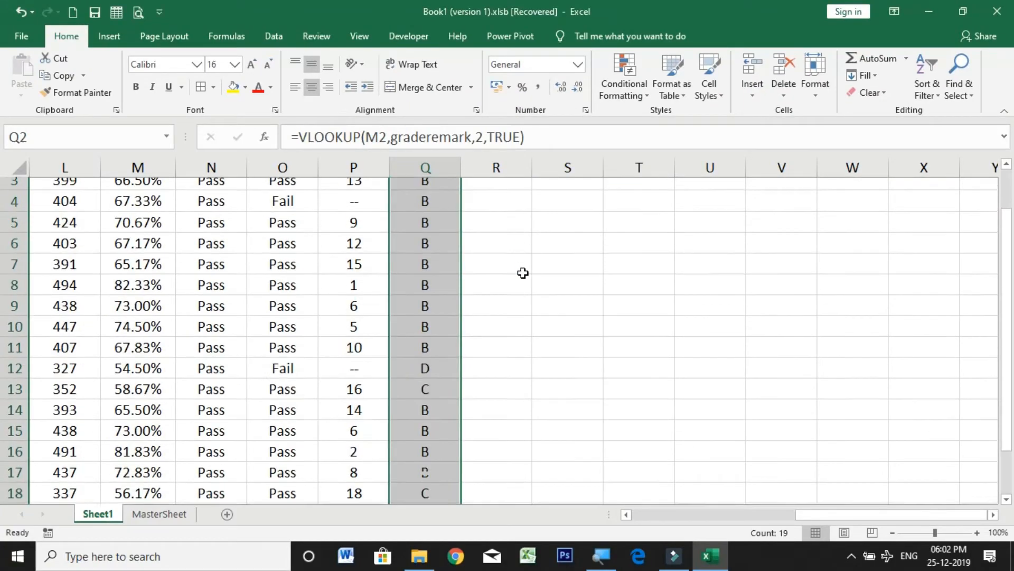
pyautogui.scroll(3, 524, 274)
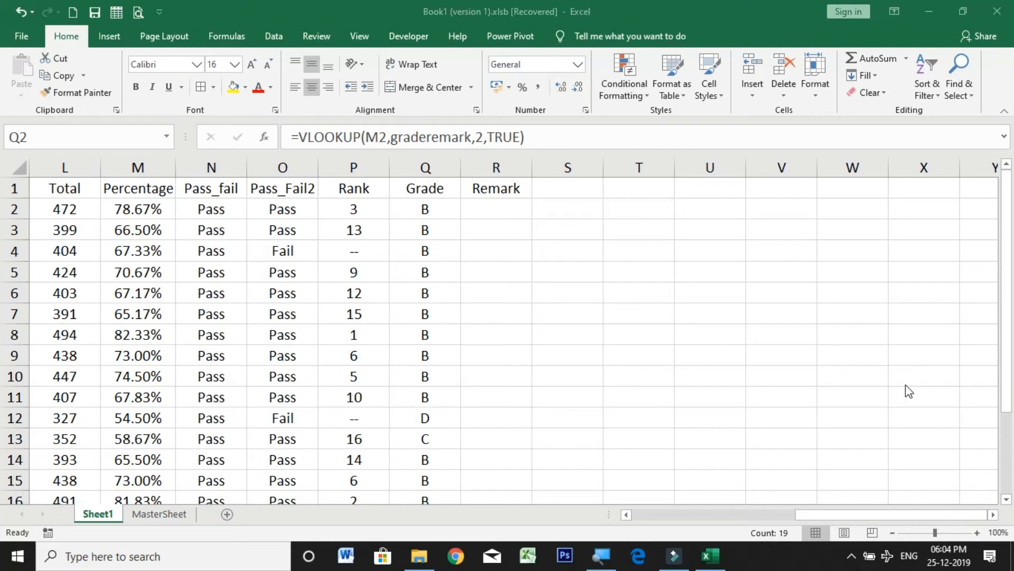
# Start a VLOOKUP formula in R2 of the Remark column with percentage cell M2 as the lookup value.
pyautogui.click(494, 213)
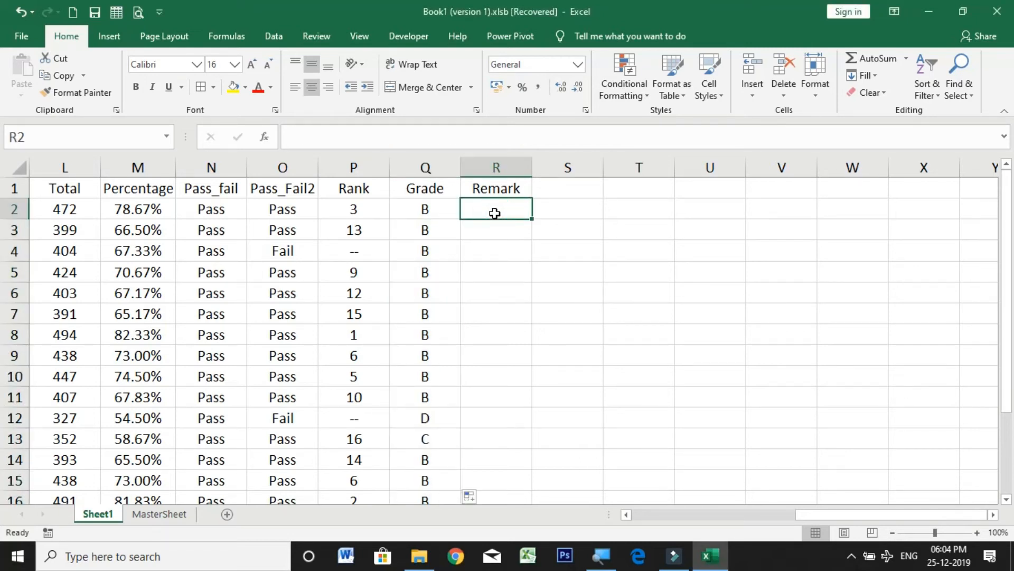
pyautogui.write('=')
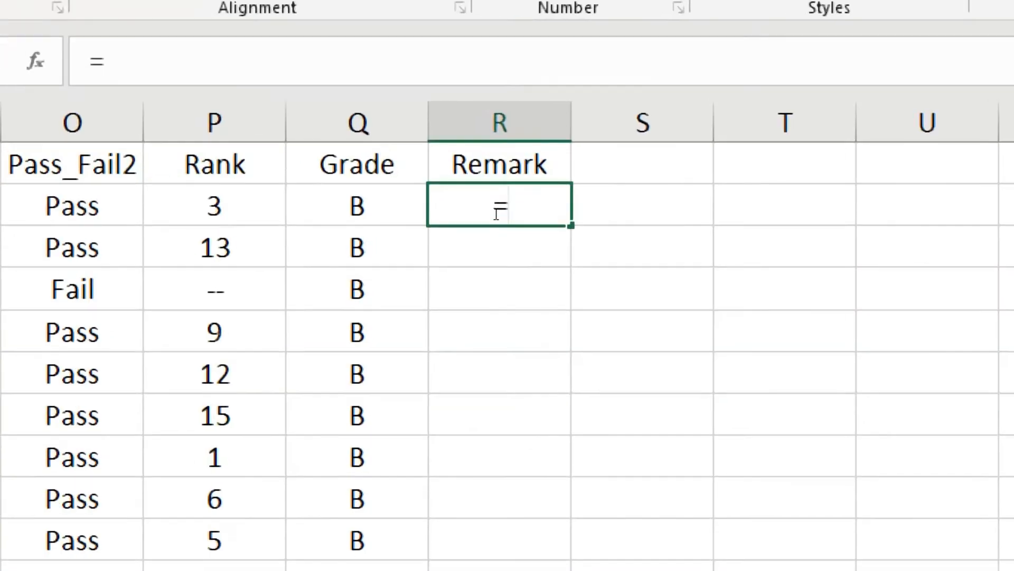
pyautogui.write('vlo')
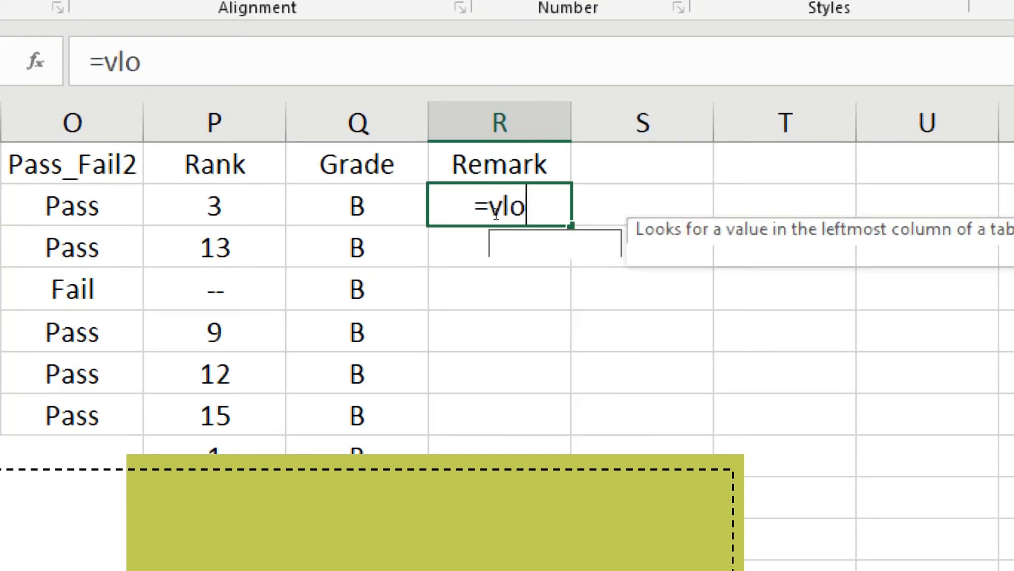
pyautogui.write('okup(')
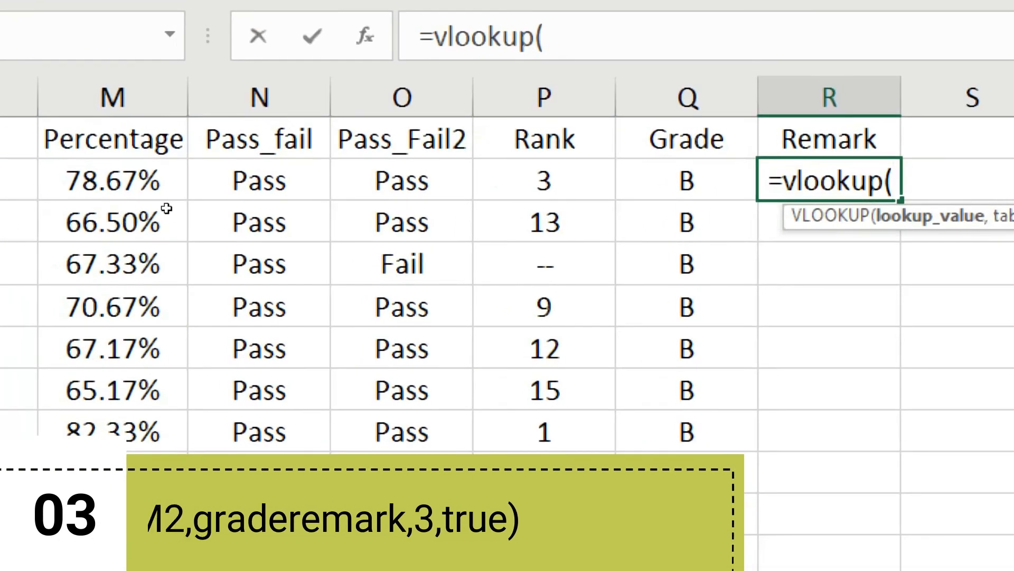
pyautogui.click(138, 193)
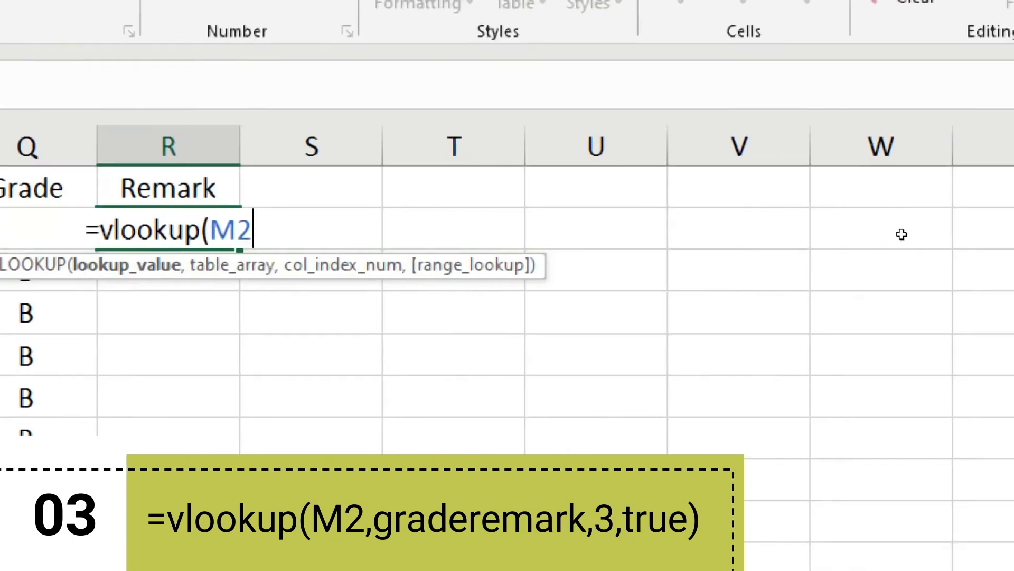
# Complete the R2 formula with graderemark as the table array, column index 3 and TRUE as the range lookup.
pyautogui.write(',')
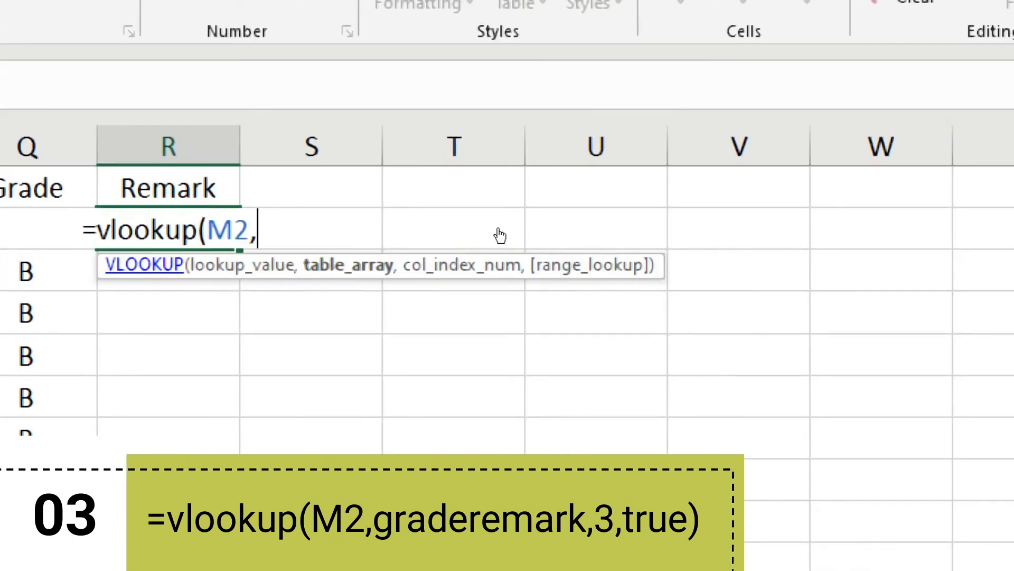
pyautogui.write('grad')
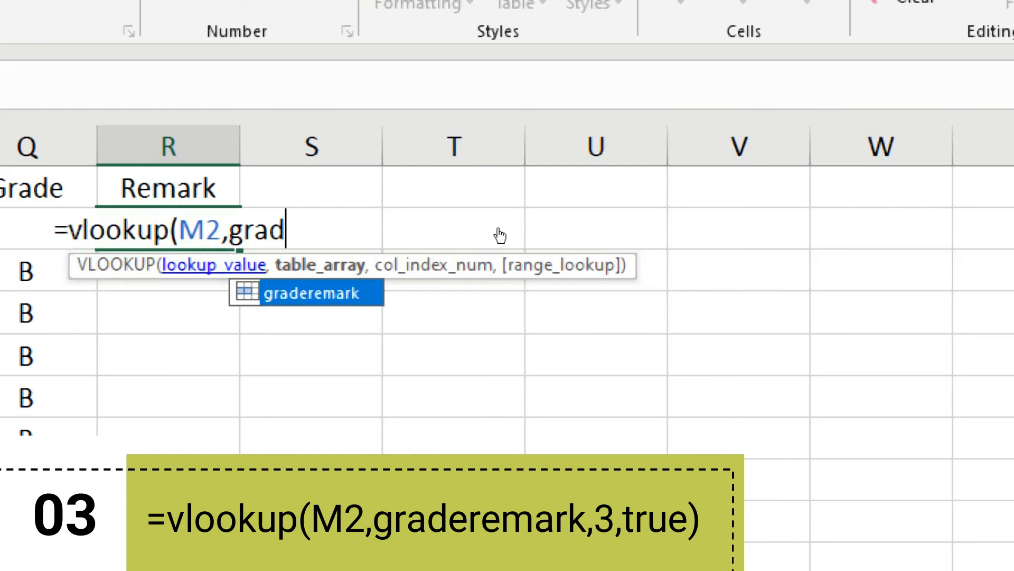
pyautogui.write('eremark,')
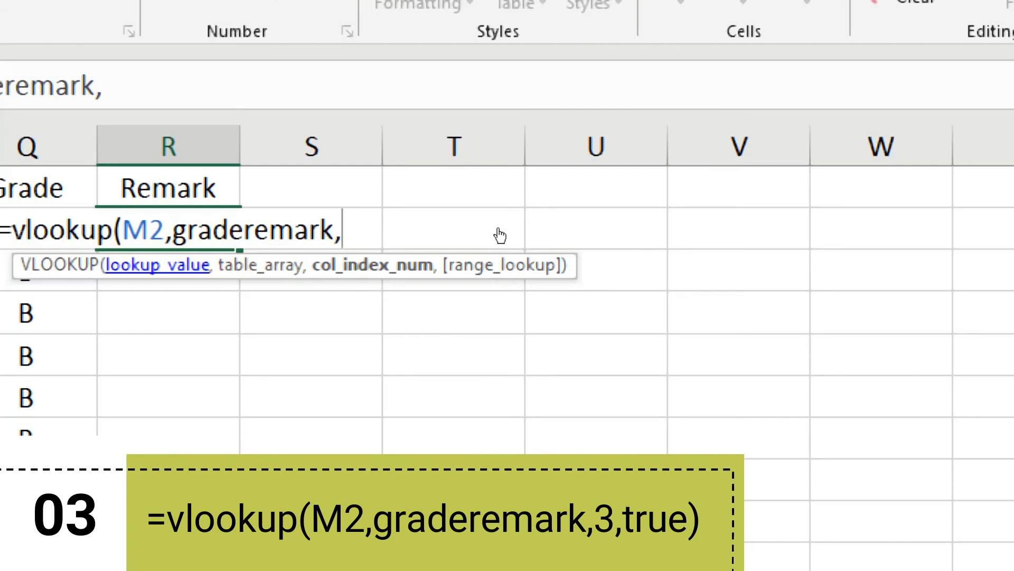
pyautogui.write('3')
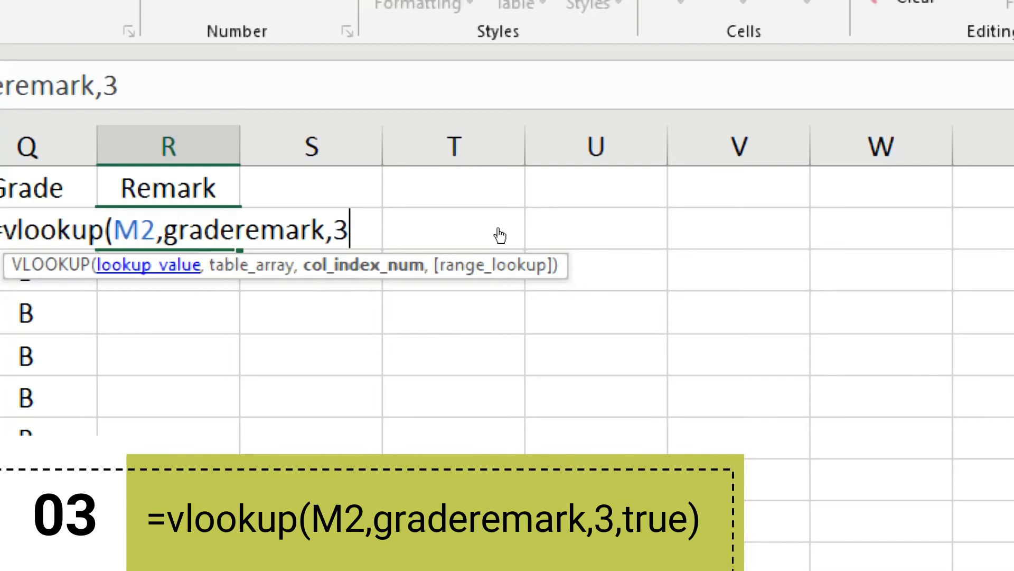
pyautogui.write(',')
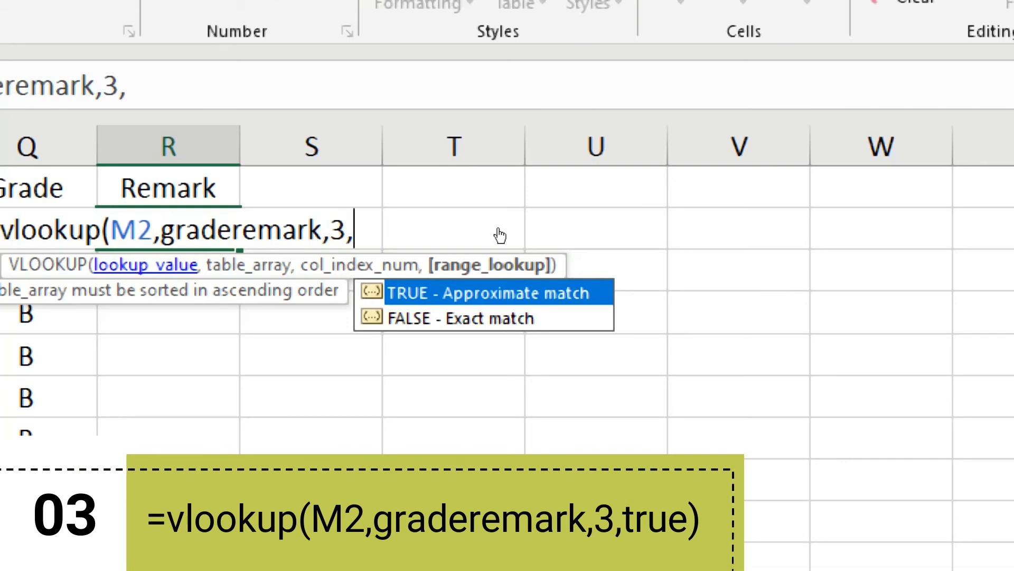
pyautogui.write('true)')
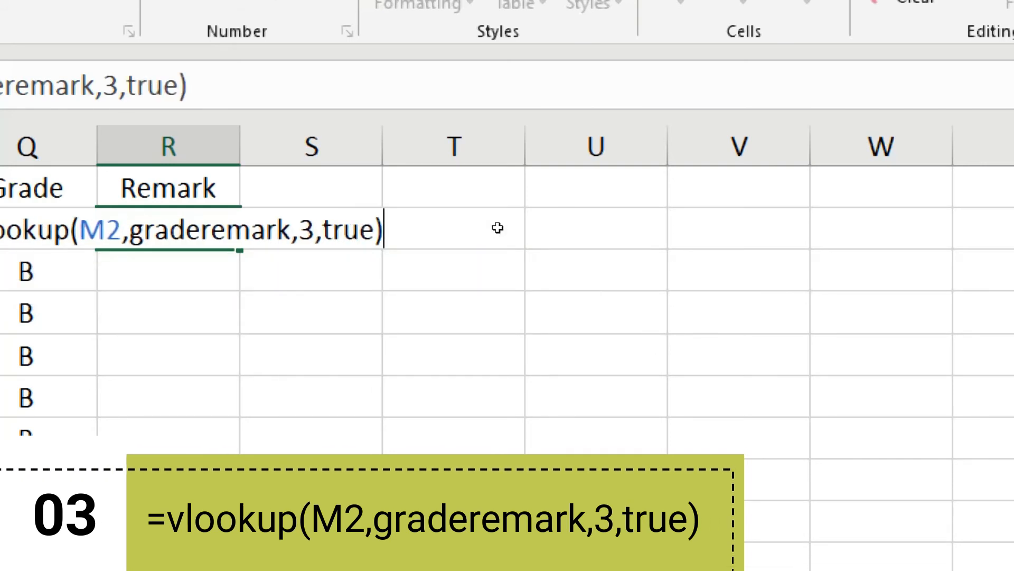
pyautogui.press('Return')
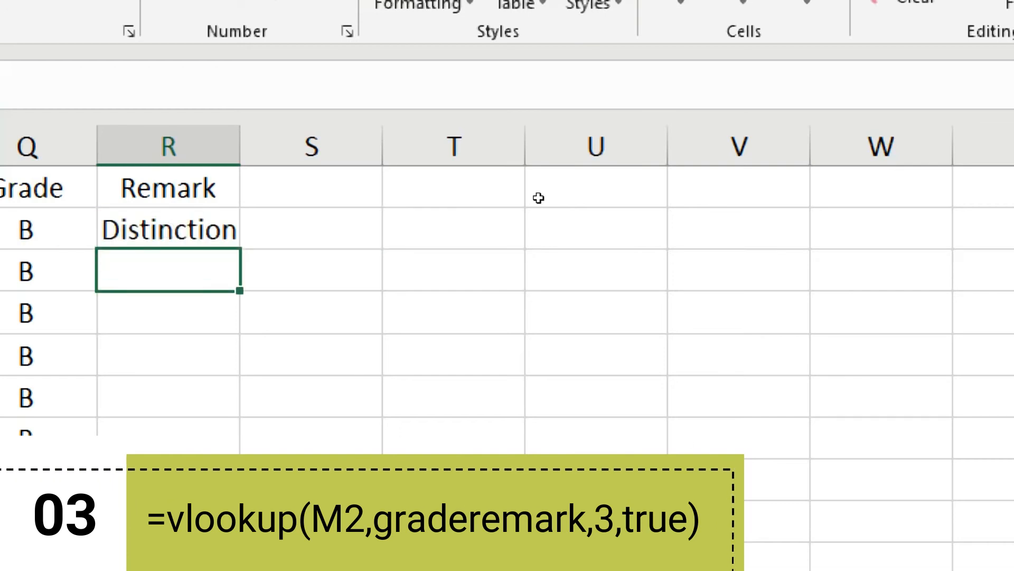
# Fill the R2 VLOOKUP formula down the Remark column for all the student rows.
pyautogui.hotkey('ctrl', 'Up')
pyautogui.doubleClick(239, 249)
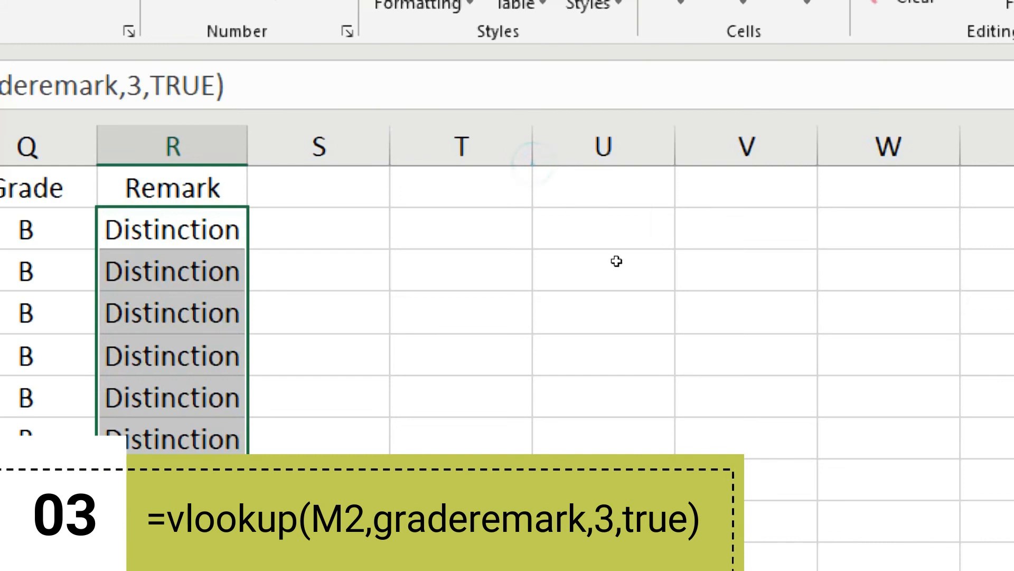
pyautogui.scroll(-5, 614, 257)
pyautogui.scroll(5, 612, 256)
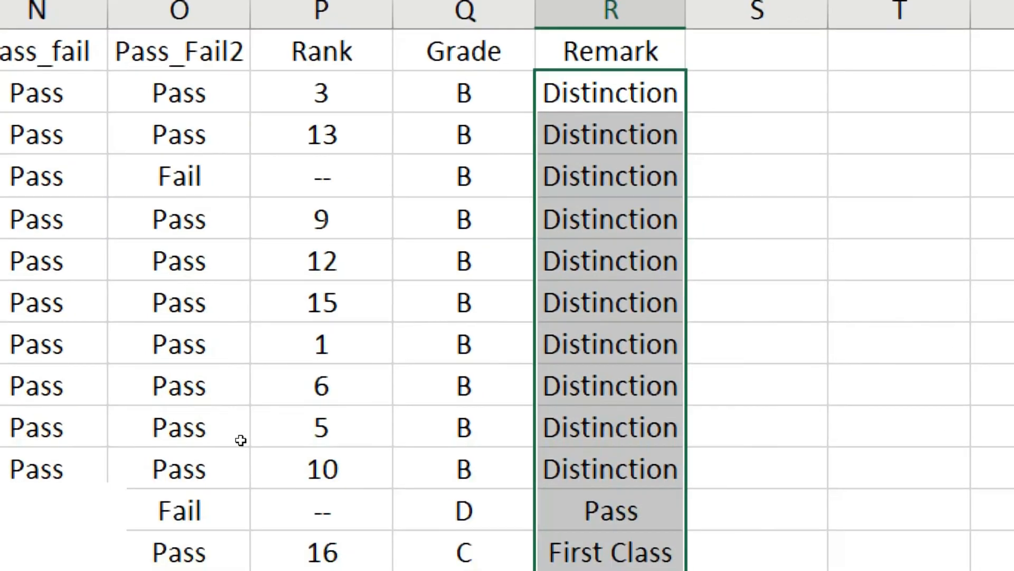
pyautogui.scroll(-2, 605, 369)
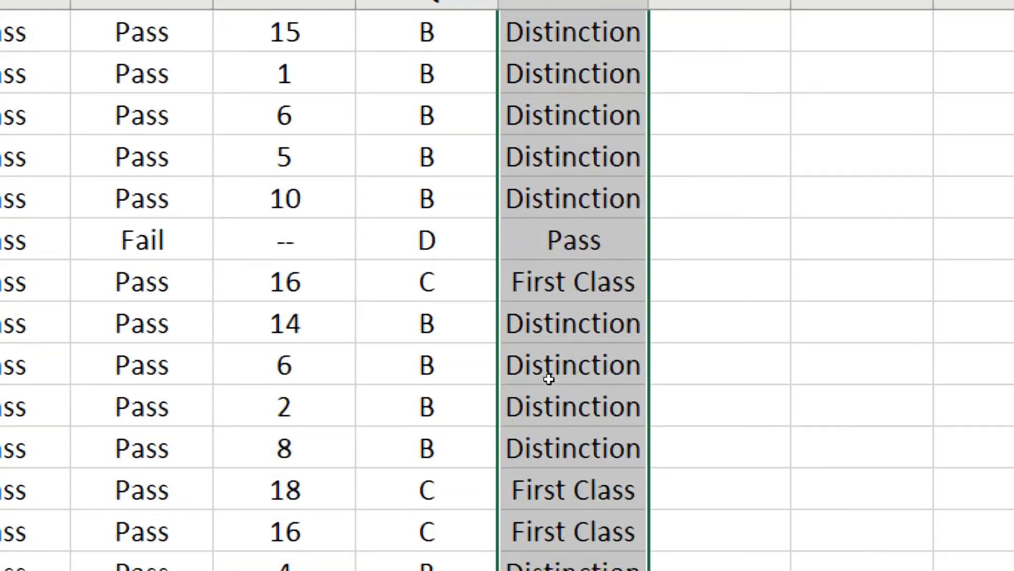
pyautogui.scroll(2, 590, 370)
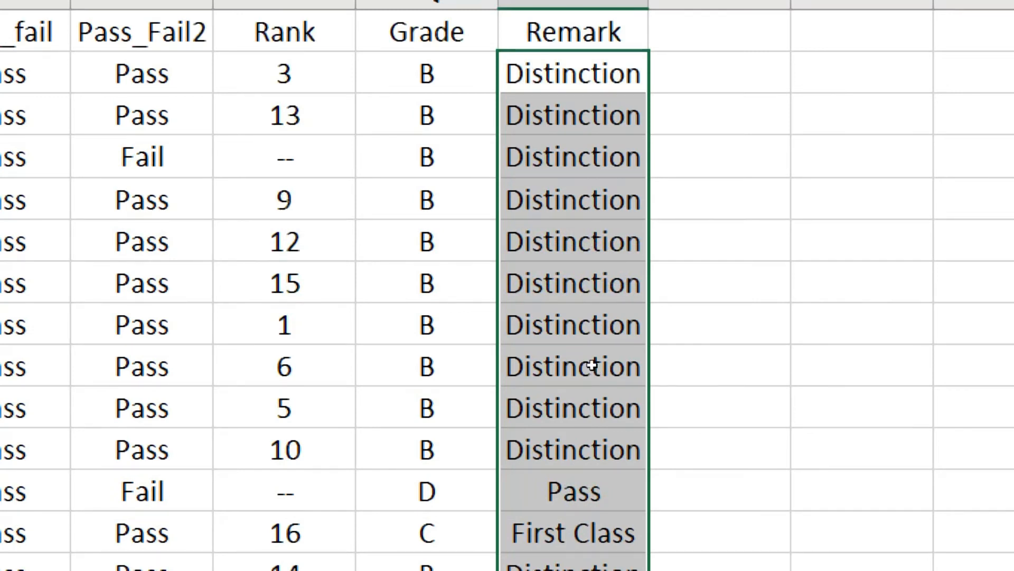
pyautogui.hotkey('ctrl', '-')
pyautogui.click(516, 332)
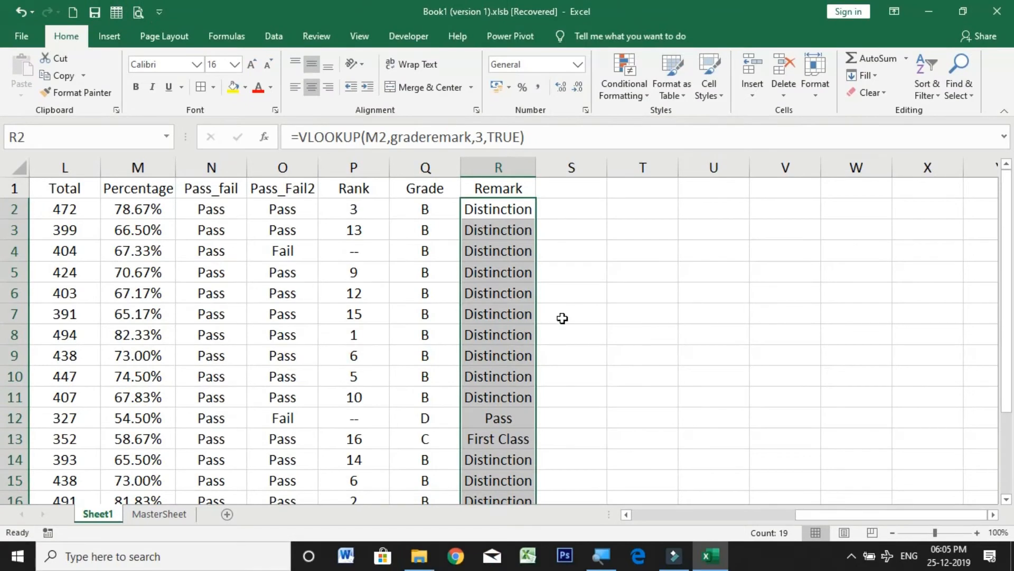
pyautogui.click(768, 325)
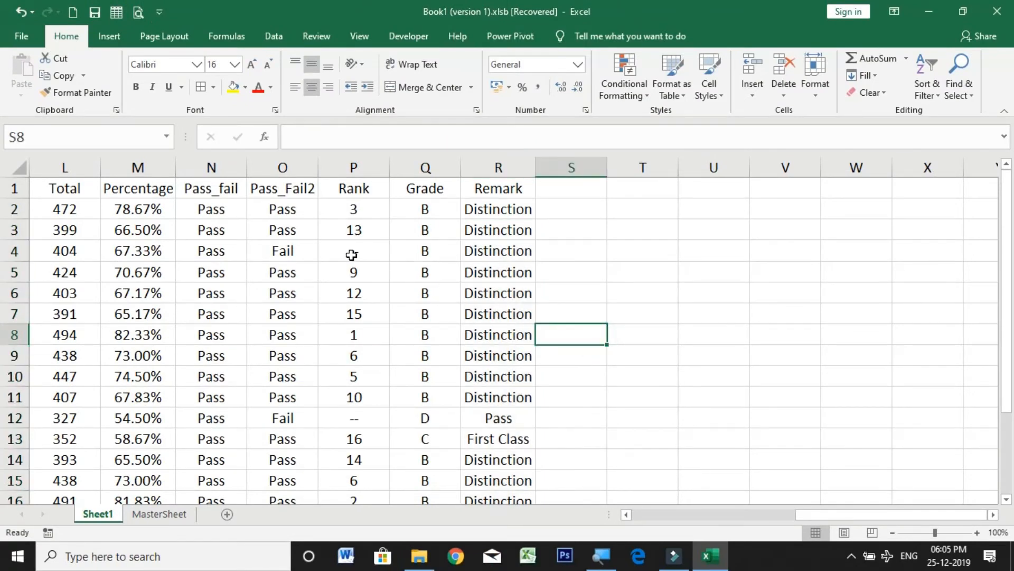
# Compare the failed student's Pass_Fail2 result in row 4 with the Grade and Remark formulas in Q4 and R4.
pyautogui.click(283, 250)
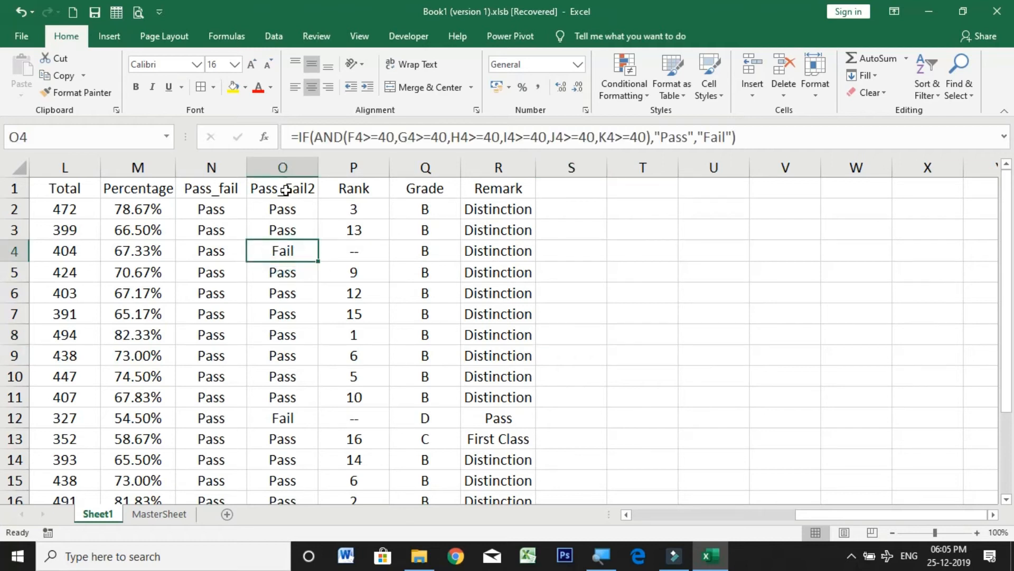
pyautogui.click(284, 167)
pyautogui.click(286, 251)
pyautogui.click(412, 251)
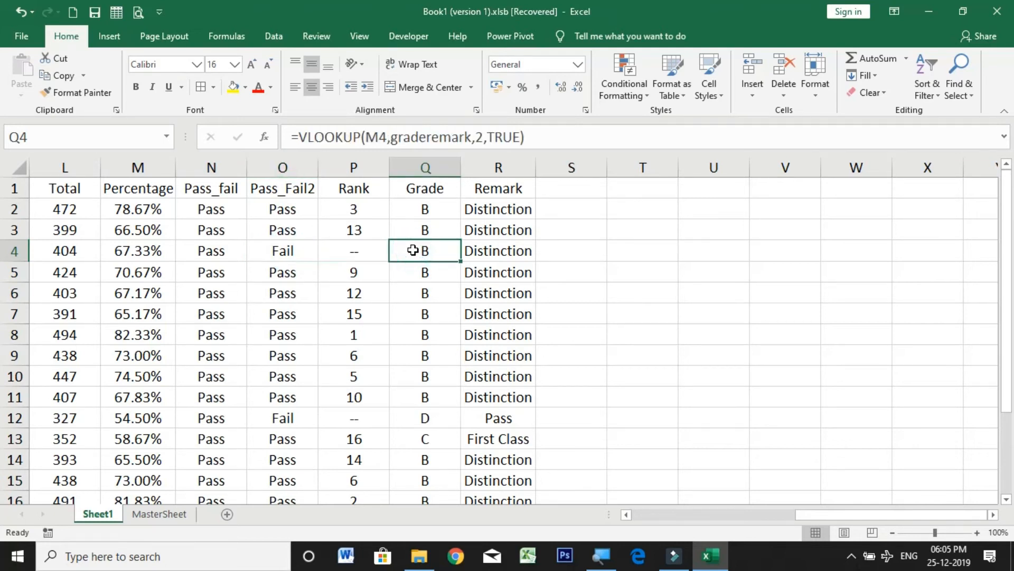
pyautogui.click(501, 250)
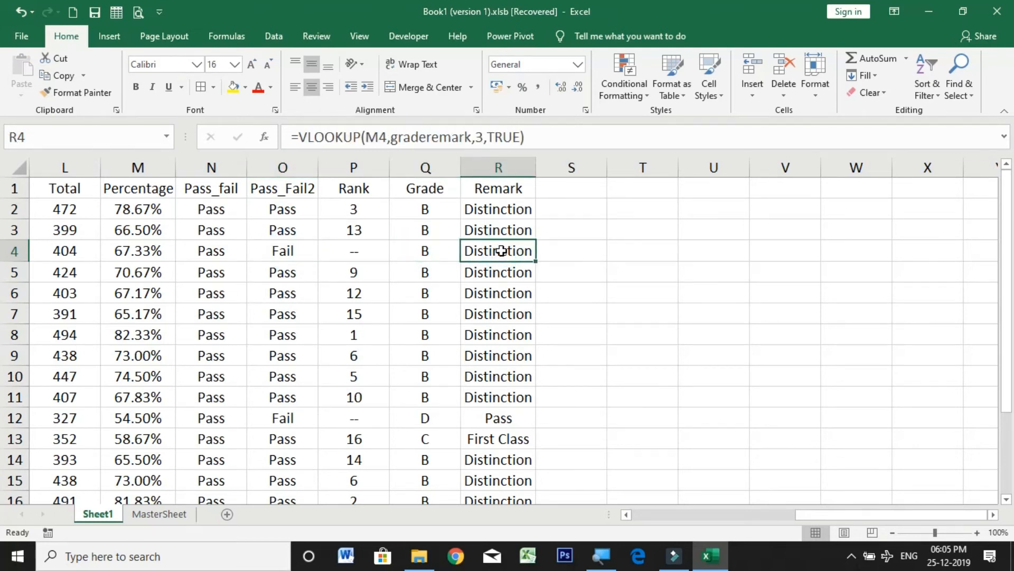
pyautogui.scroll(-1, 503, 267)
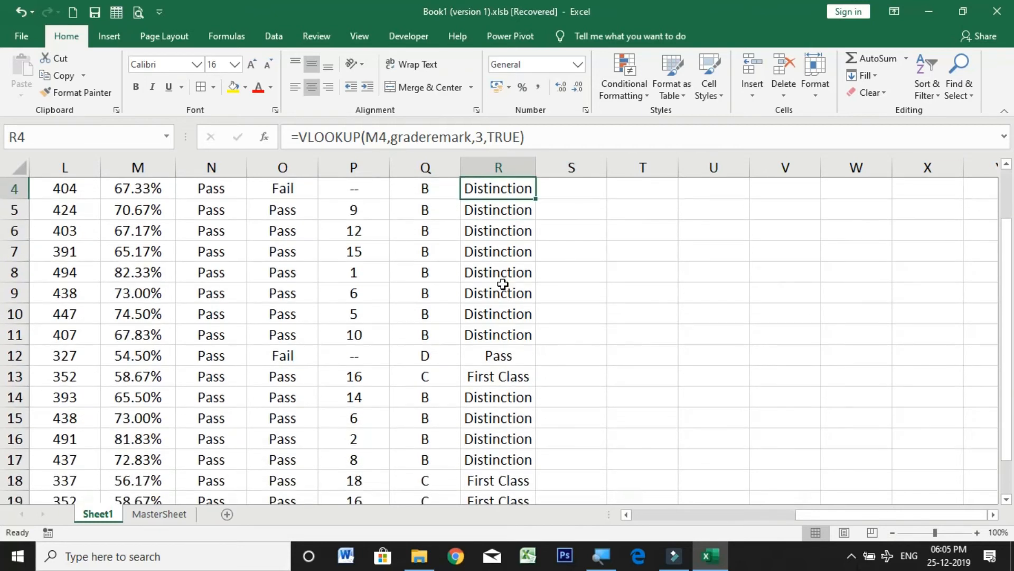
# Compare the Rank formula in P12 with the Remark formula in R12 for the failed student in row 12.
pyautogui.click(344, 361)
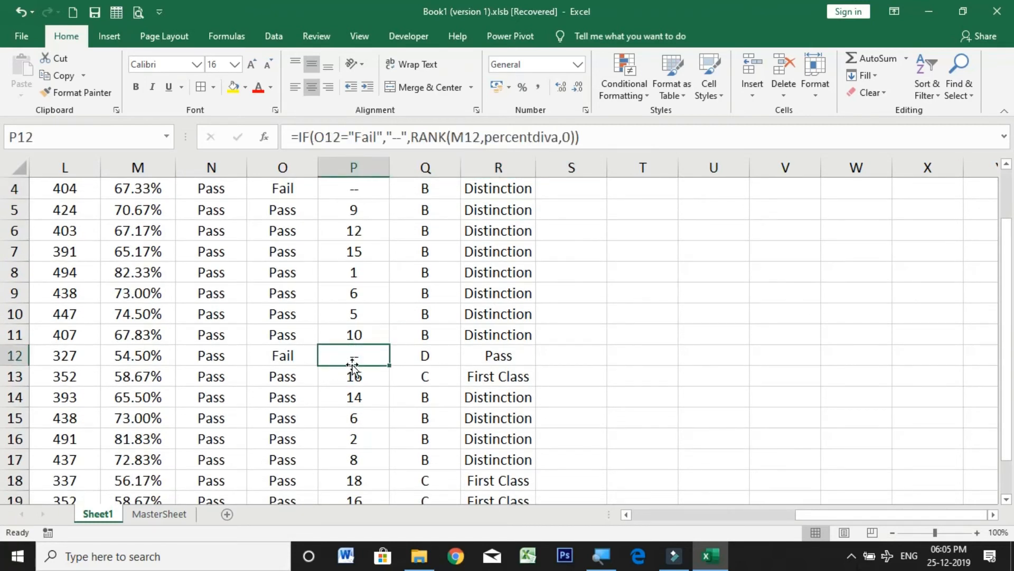
pyautogui.click(499, 357)
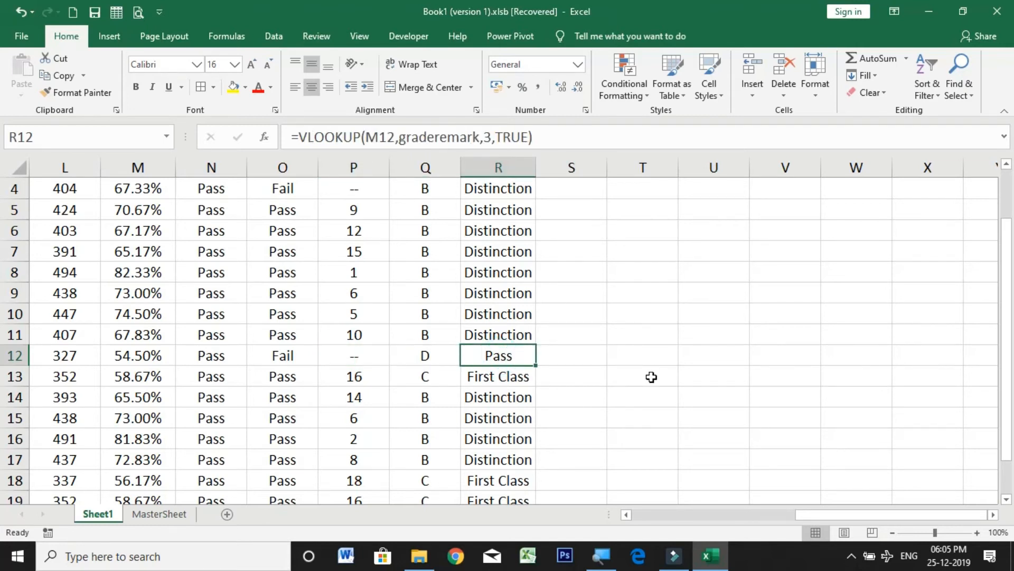
pyautogui.scroll(-2, 651, 377)
pyautogui.scroll(3, 651, 377)
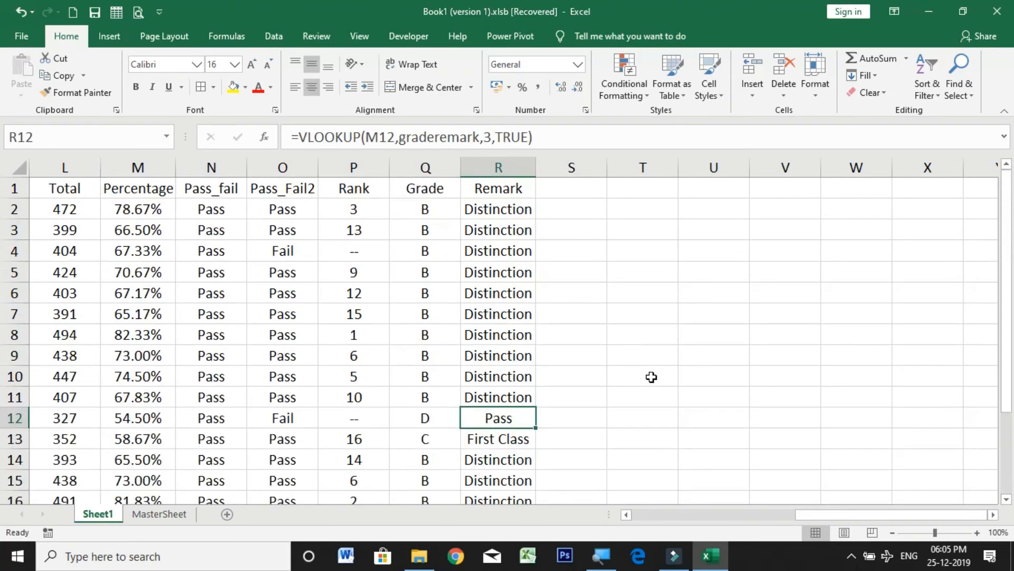
# Examine the Grade formula in Q2 and the IF condition wrapped around RANK in the P2 formula.
pyautogui.click(437, 213)
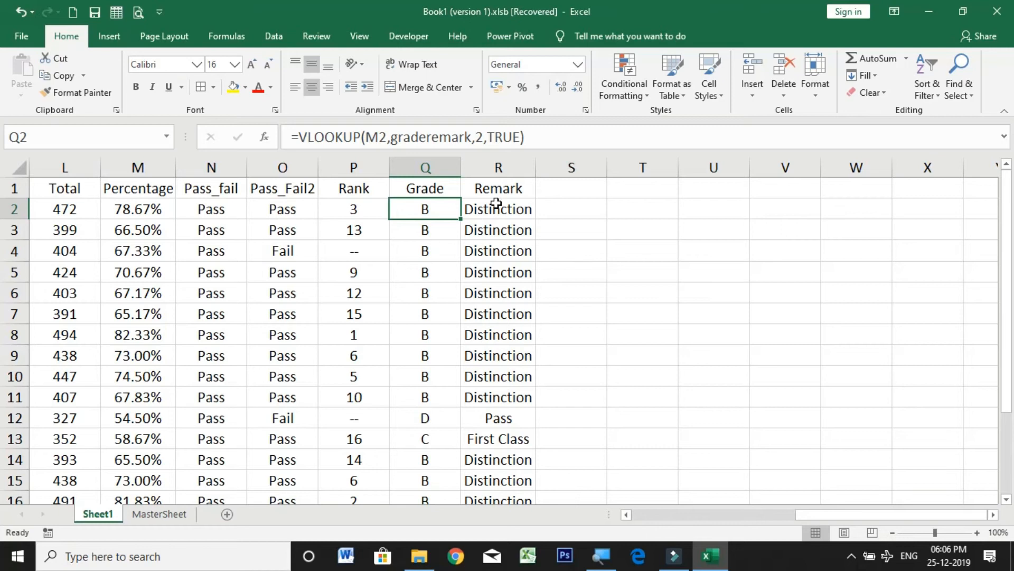
pyautogui.click(342, 210)
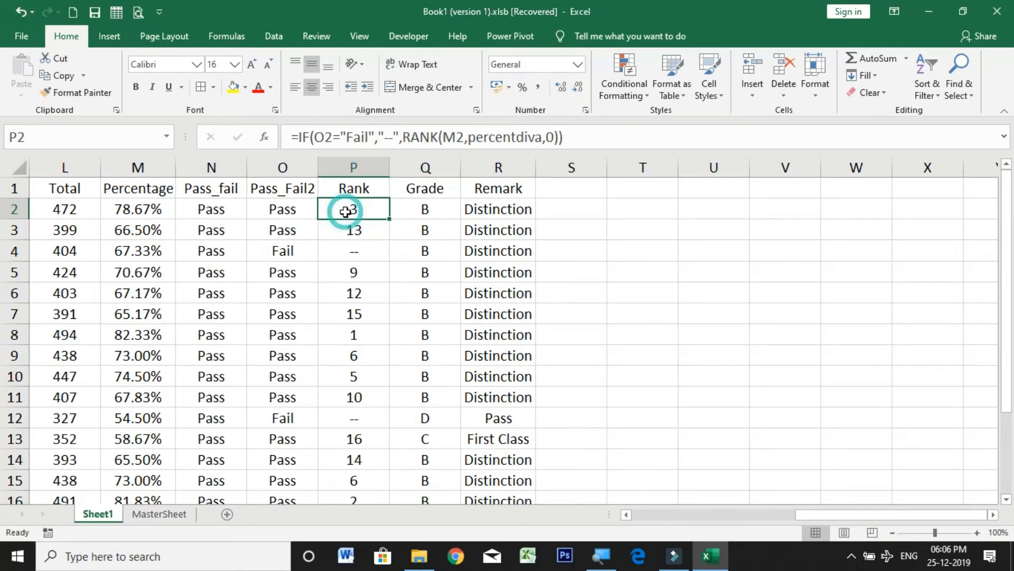
pyautogui.moveTo(301, 136); pyautogui.dragTo(570, 145)
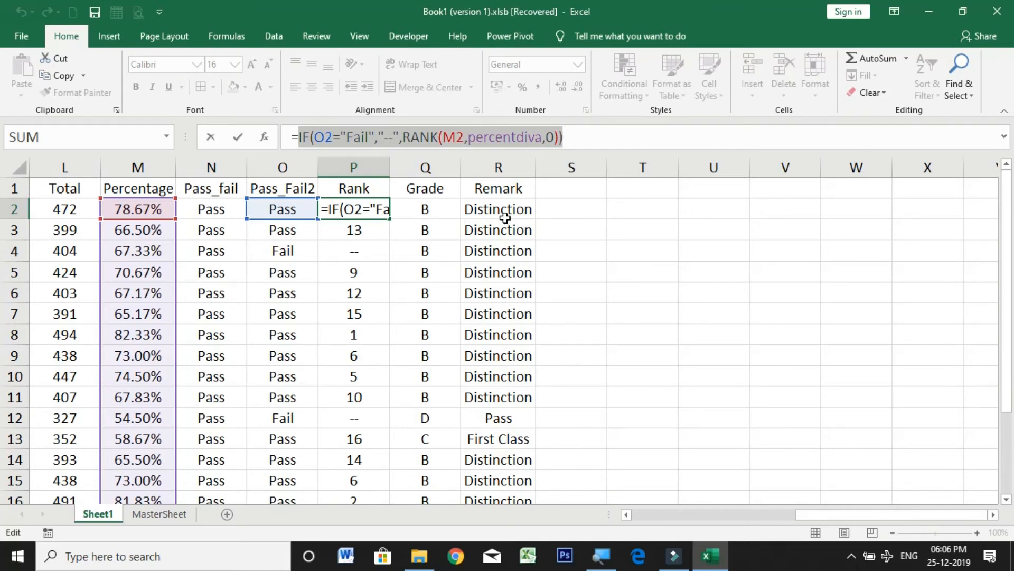
pyautogui.hotkey('ctrl', 'Return')
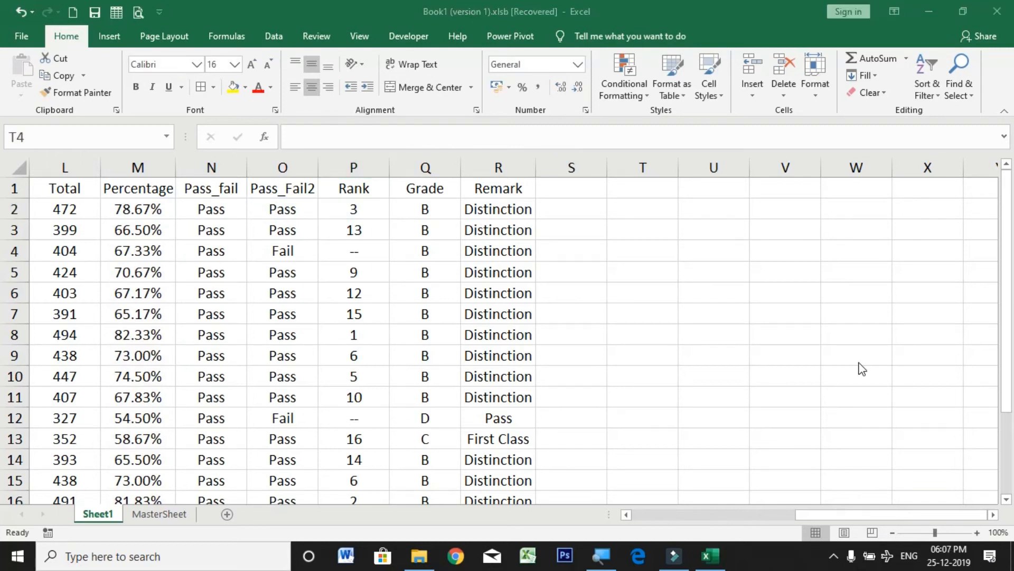
# Check the Pass_Fail2 formula in O4 against the Grade and Remark formulas in Q4 and R4.
pyautogui.click(285, 247)
pyautogui.click(285, 247)
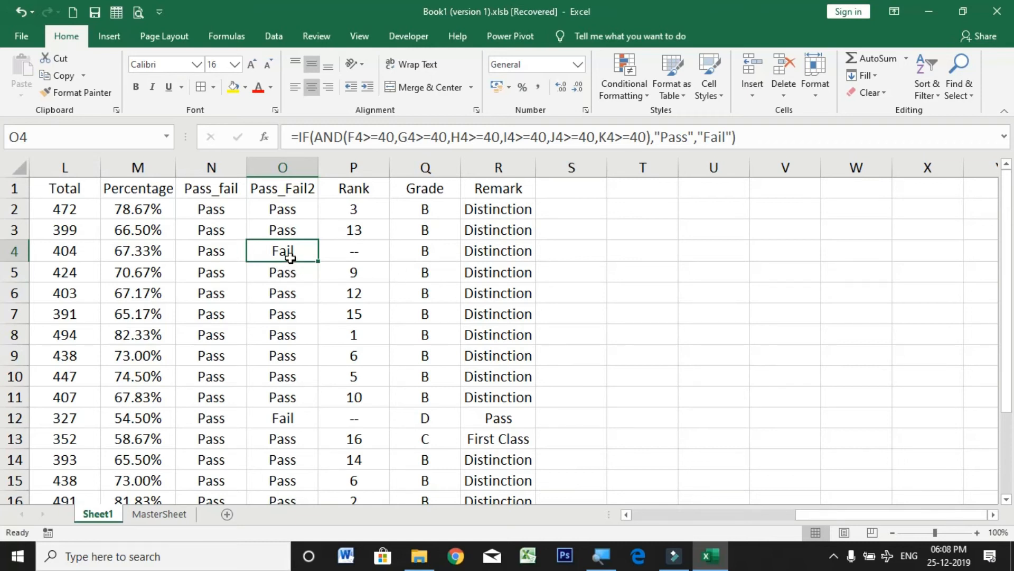
pyautogui.click(283, 167)
pyautogui.click(406, 291)
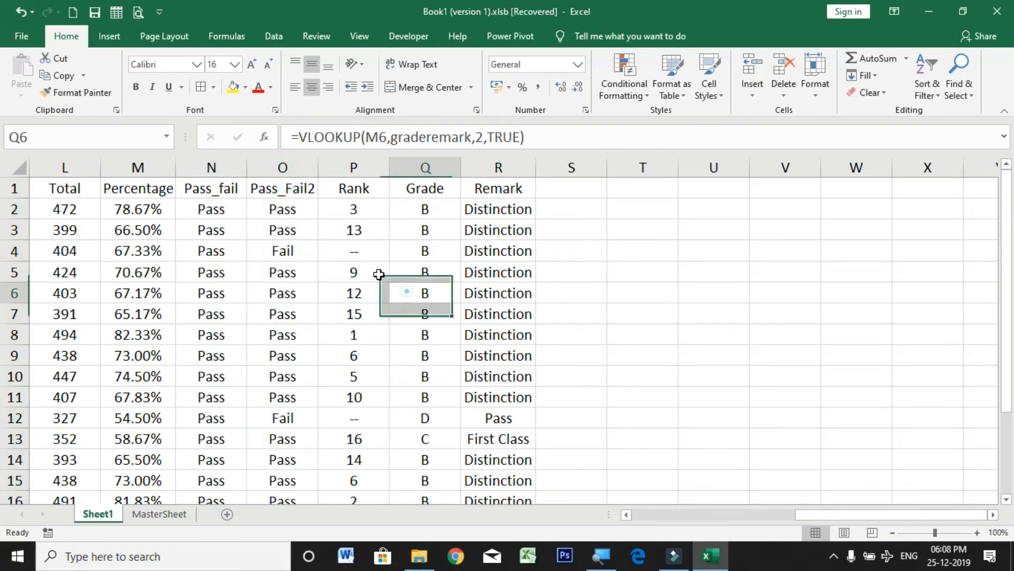
pyautogui.click(293, 167)
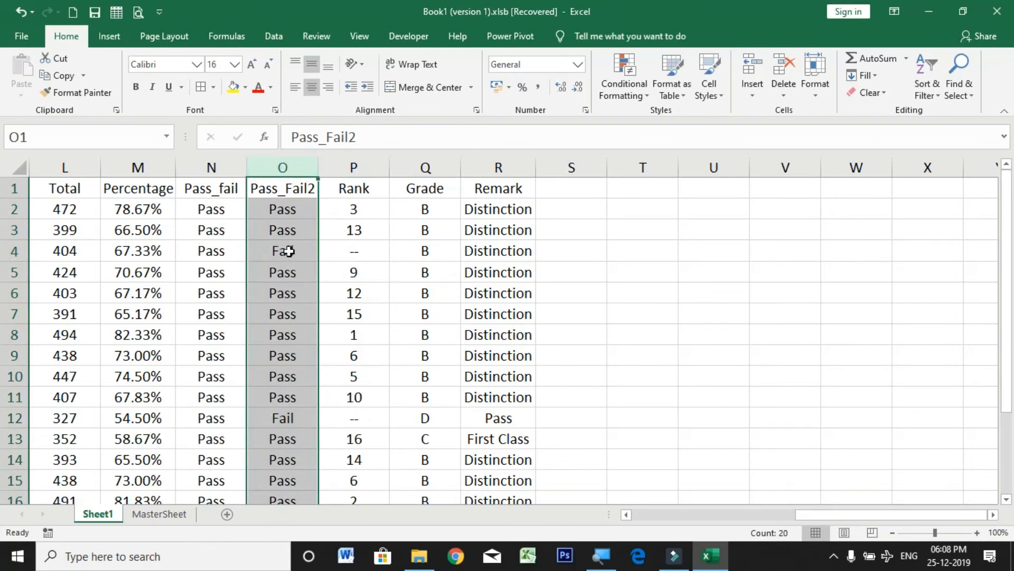
pyautogui.click(288, 251)
pyautogui.click(427, 253)
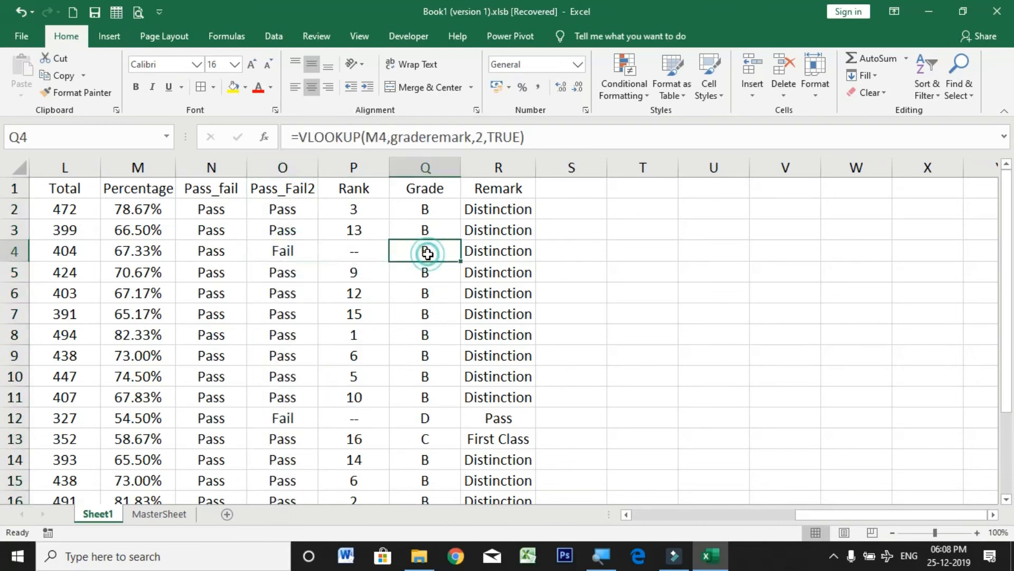
pyautogui.click(494, 172)
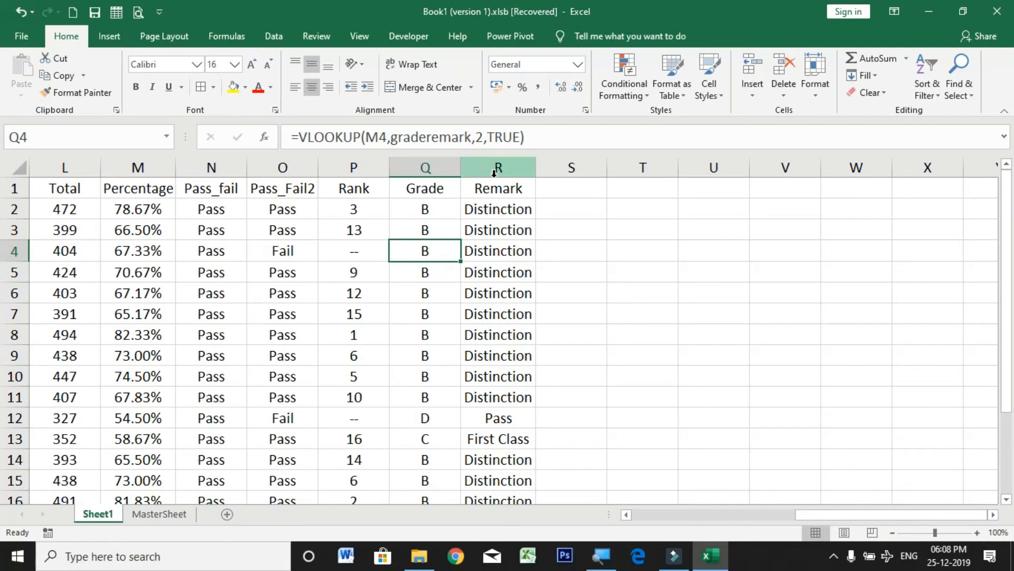
pyautogui.click(502, 254)
pyautogui.scroll(-1, 503, 256)
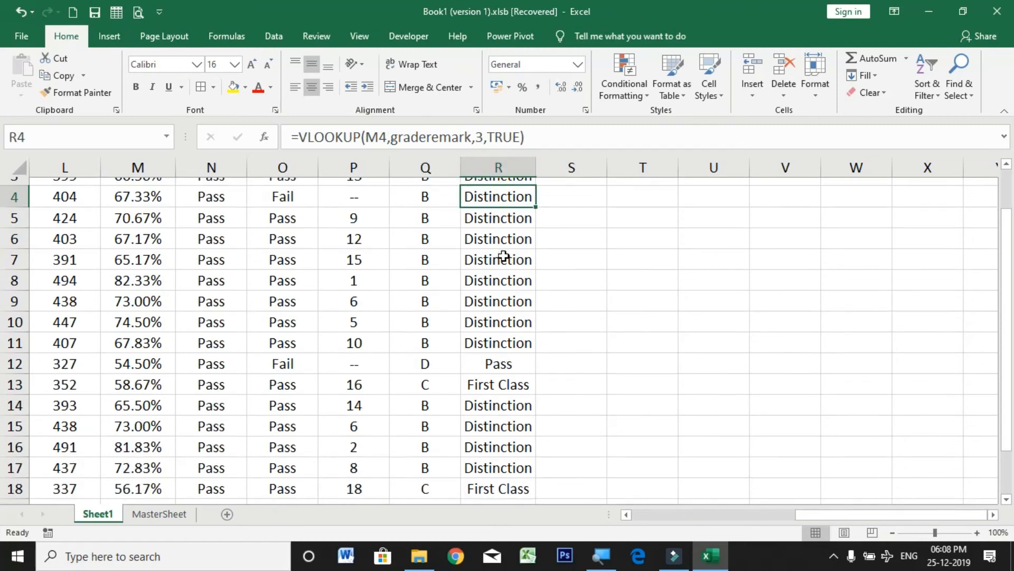
# Check the Pass_Fail2 formula in O12 against the Grade and Remark formulas in Q12 and R12.
pyautogui.click(288, 358)
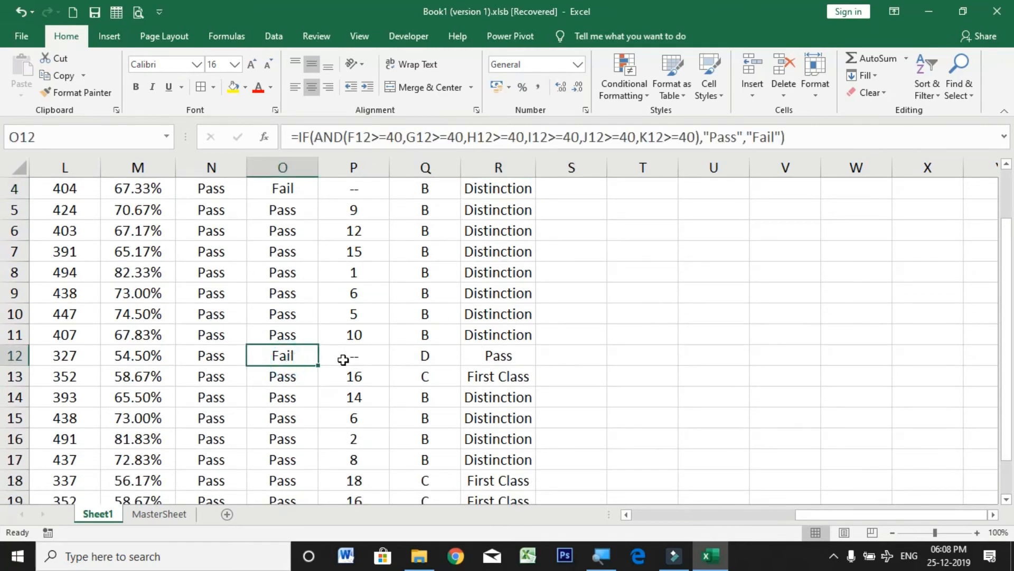
pyautogui.click(432, 357)
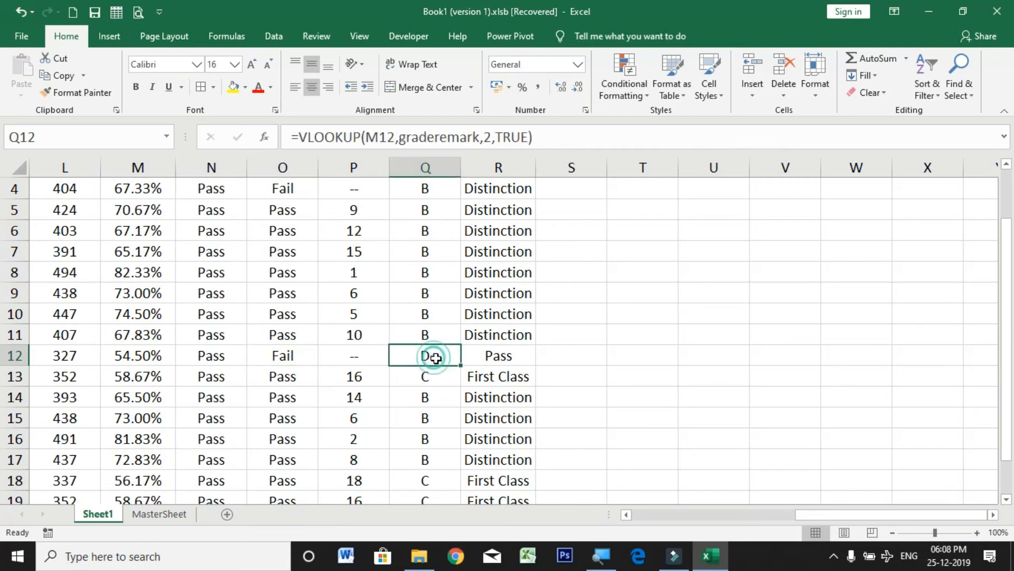
pyautogui.click(487, 354)
pyautogui.scroll(1, 536, 364)
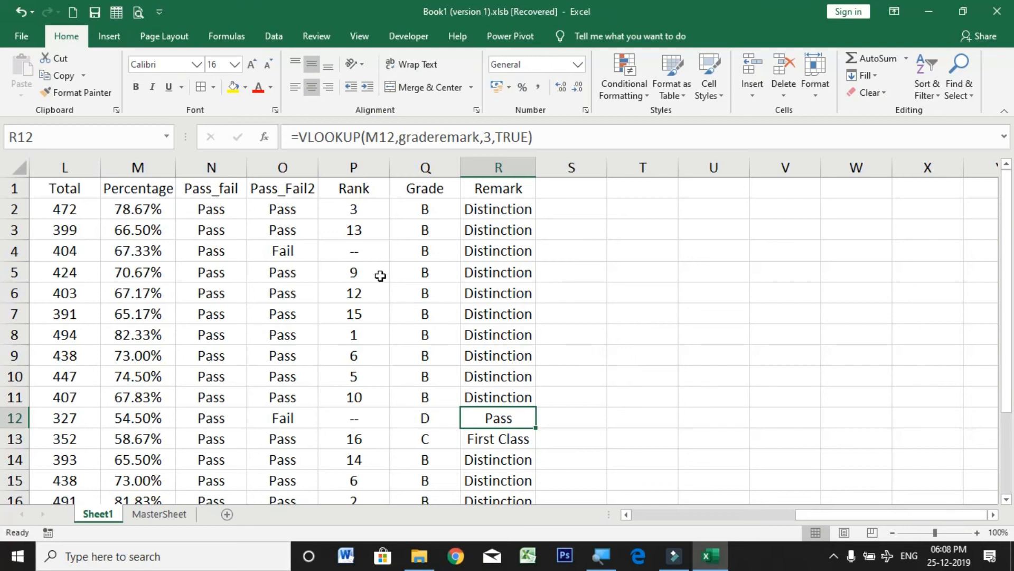
# Review how the Rank formula in P2 uses Pass_Fail2, comparing the Pass_Fail2, Rank and Grade columns.
pyautogui.click(346, 209)
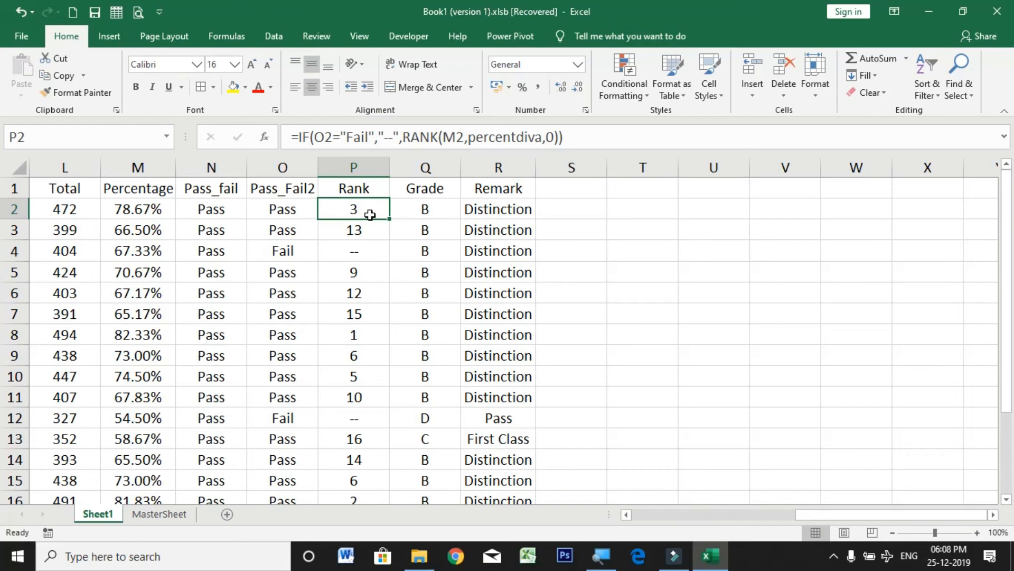
pyautogui.click(284, 166)
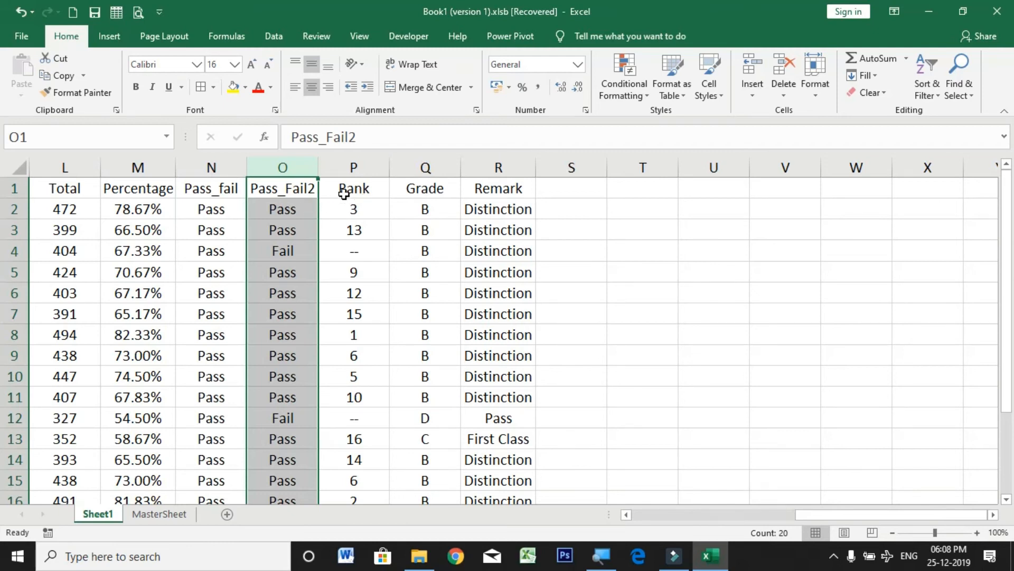
pyautogui.click(355, 166)
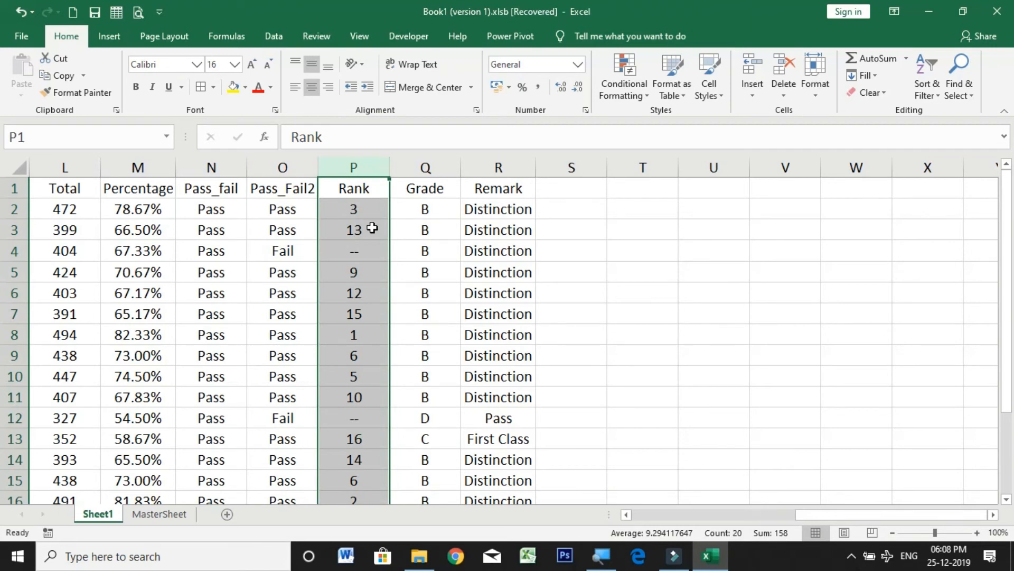
pyautogui.click(412, 167)
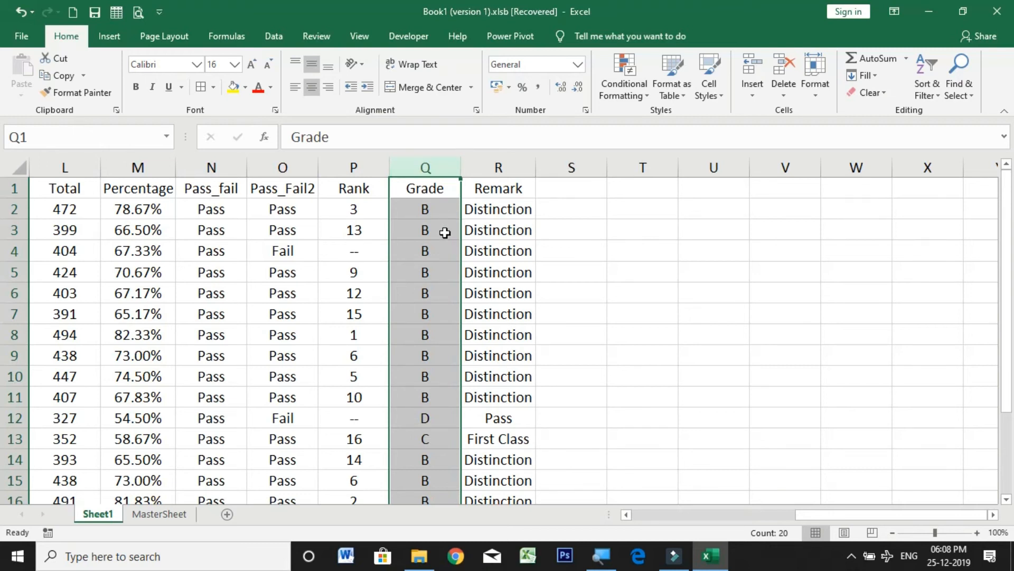
# Inspect the row 4 Pass_Fail2, Grade and Remark cells again to see which formulas ignore the fail condition.
pyautogui.click(284, 254)
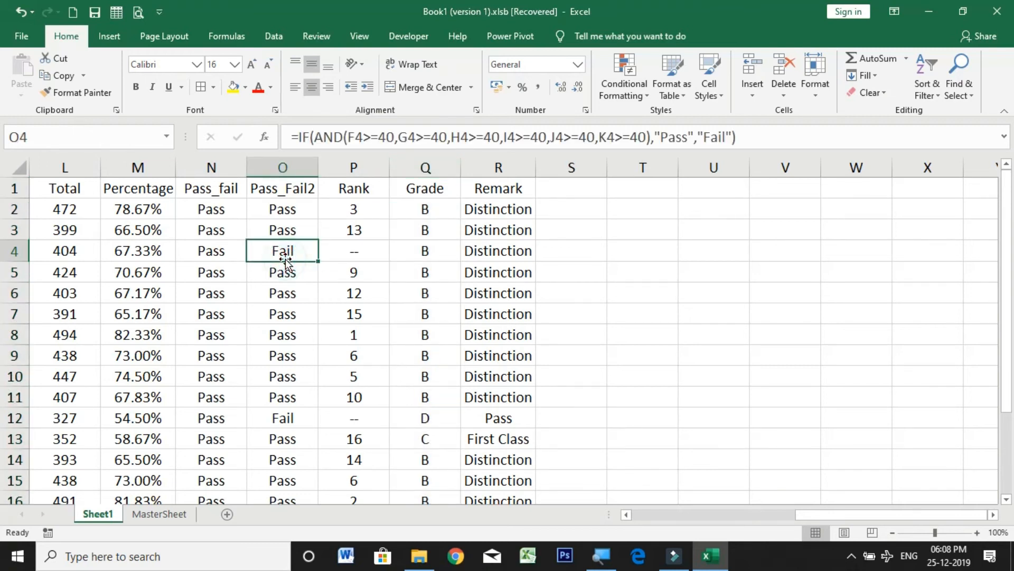
pyautogui.click(412, 252)
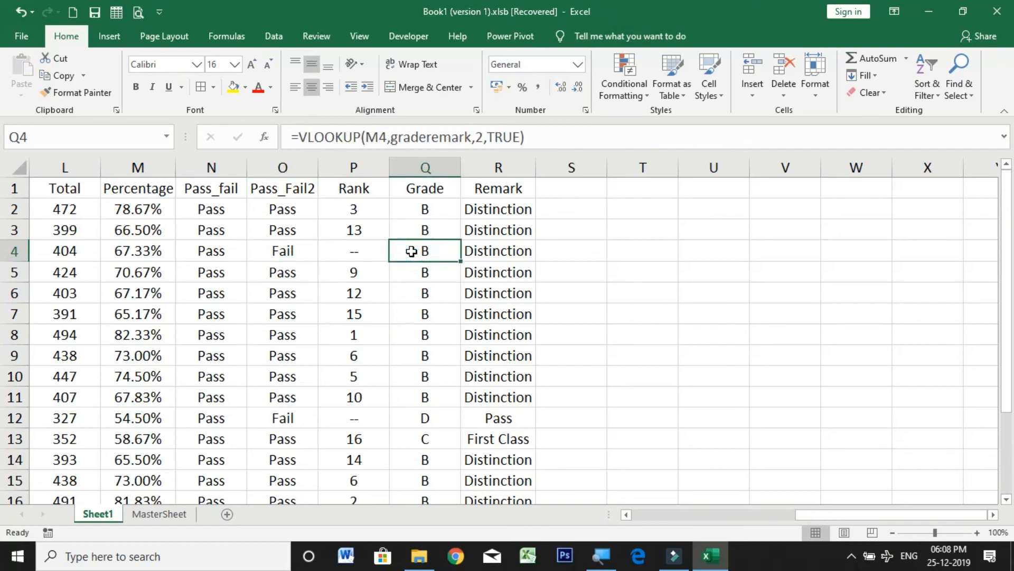
pyautogui.click(493, 251)
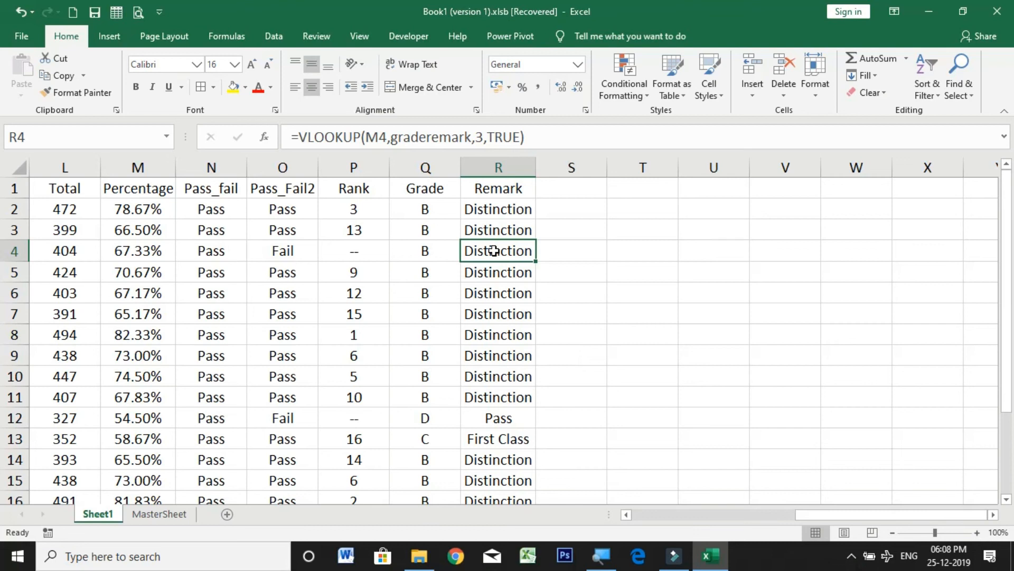
# Edit the Grade formula in Q2 to start with an IF that tests o2="Fail" ahead of the VLOOKUP.
pyautogui.click(425, 211)
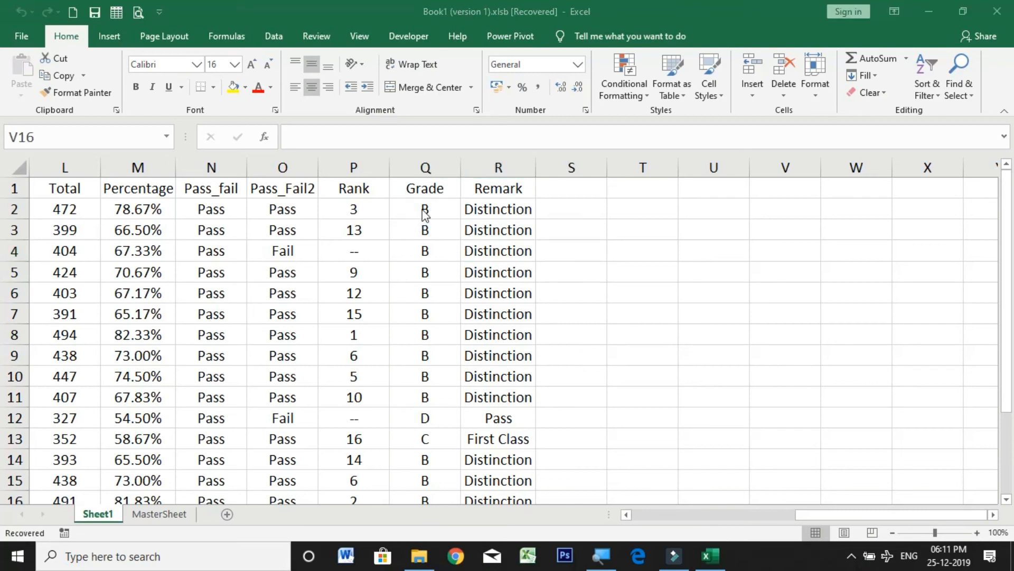
pyautogui.click(424, 209)
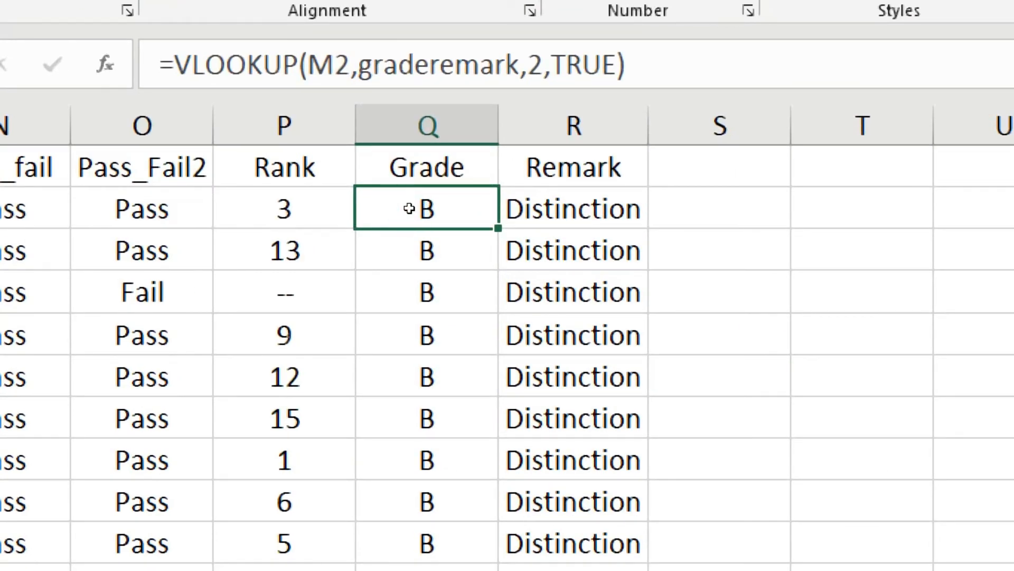
pyautogui.doubleClick(408, 208)
pyautogui.press('Escape')
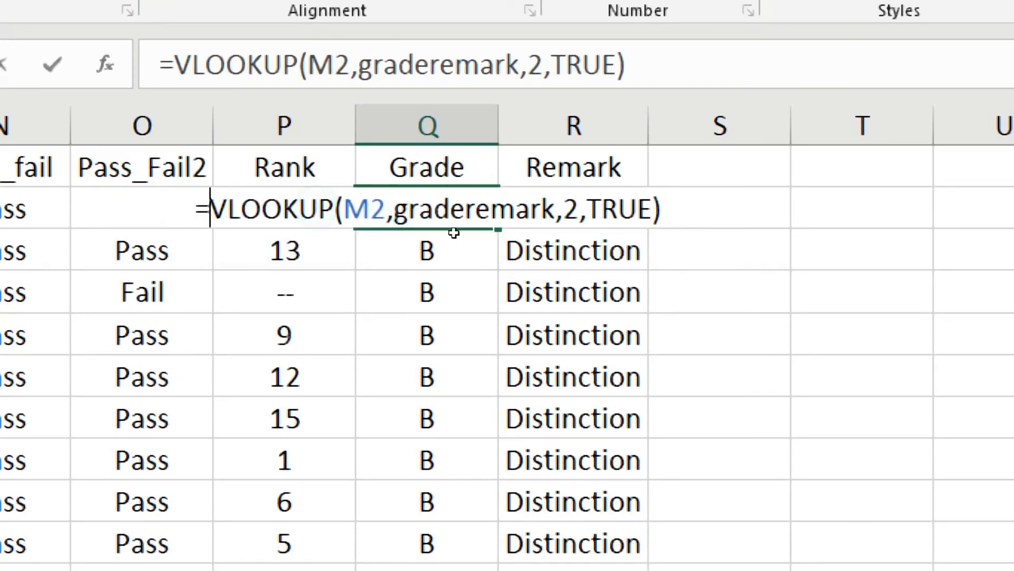
pyautogui.write('if')
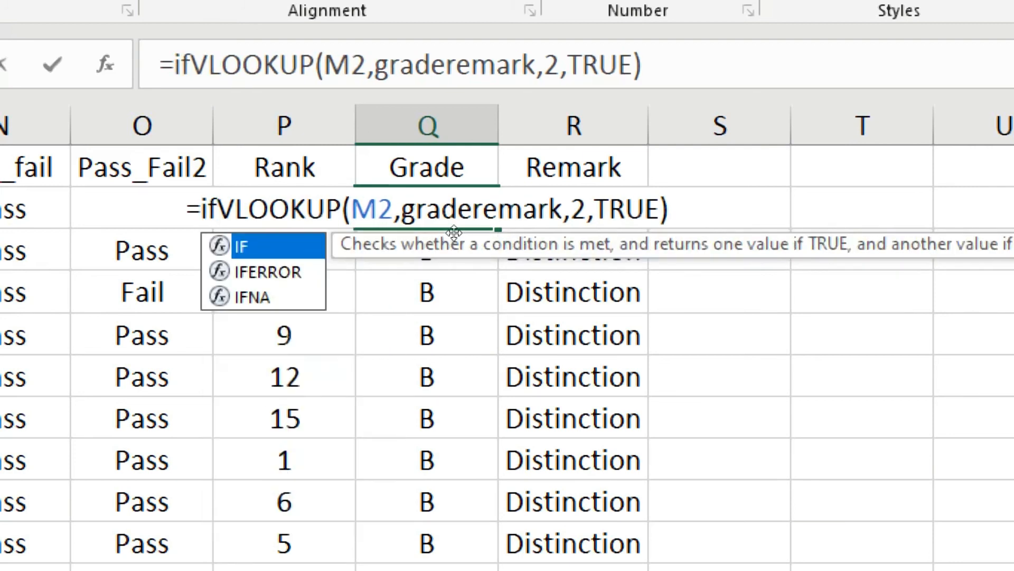
pyautogui.write('(')
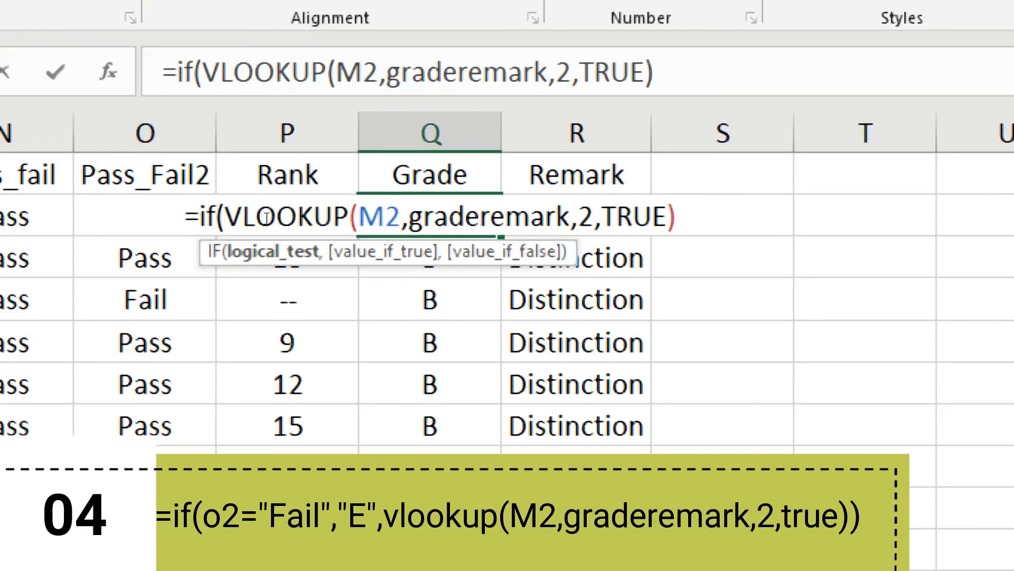
pyautogui.write('o2')
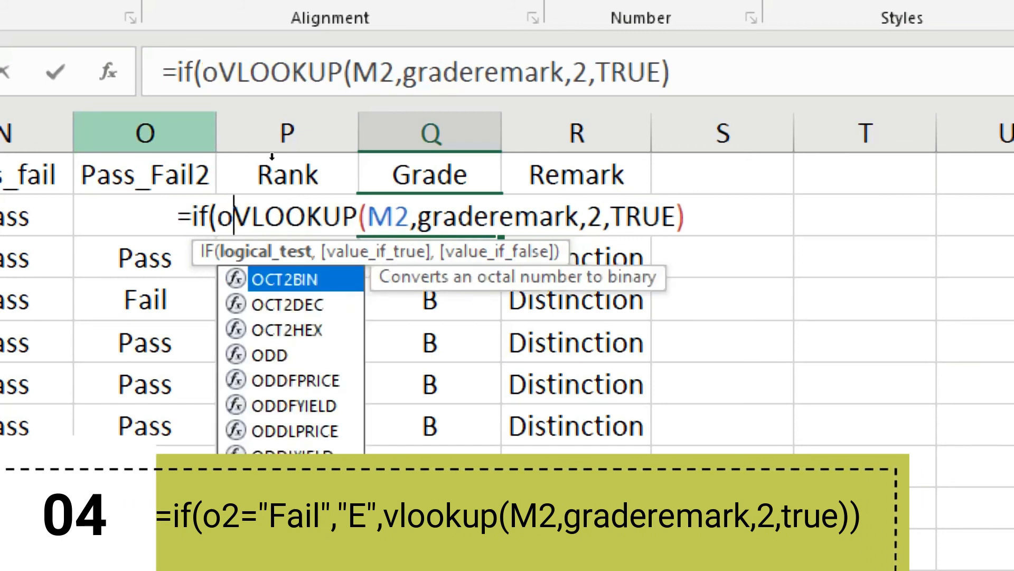
pyautogui.write('="')
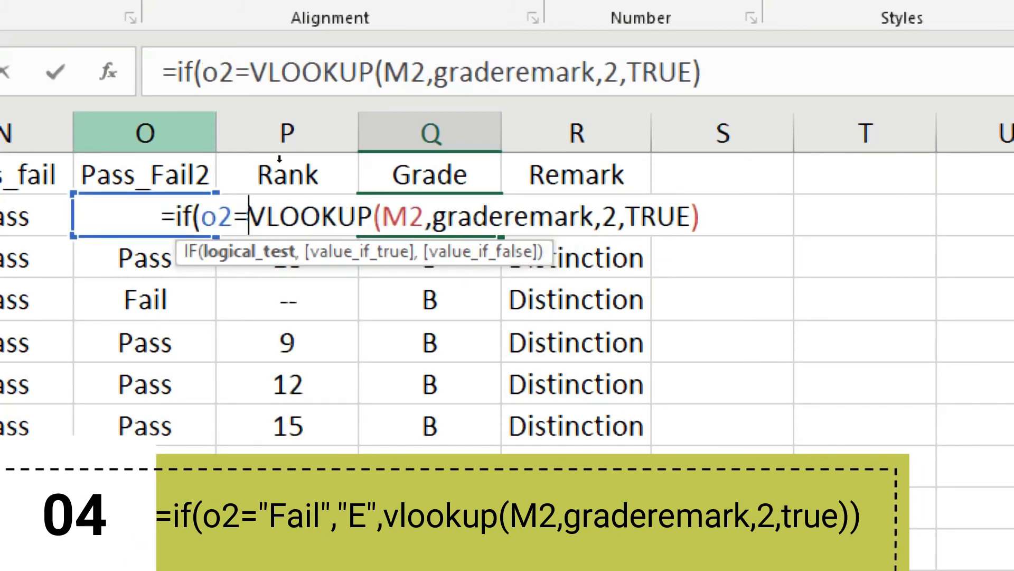
pyautogui.write('Fail"')
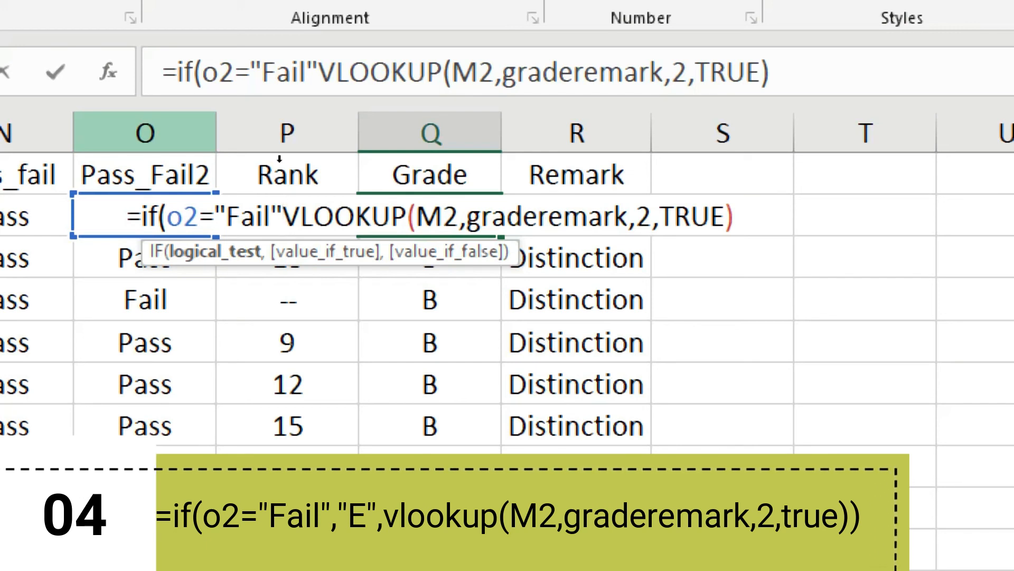
# Complete the Grade formula in Q2 with "E" as the true result and the existing VLOOKUP as the false result.
pyautogui.write(',"')
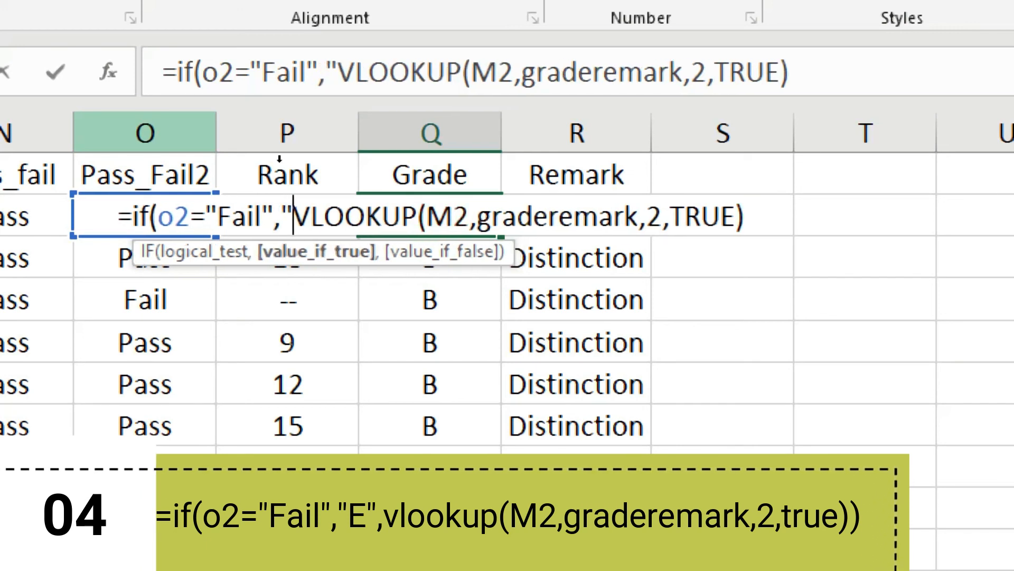
pyautogui.write('E"')
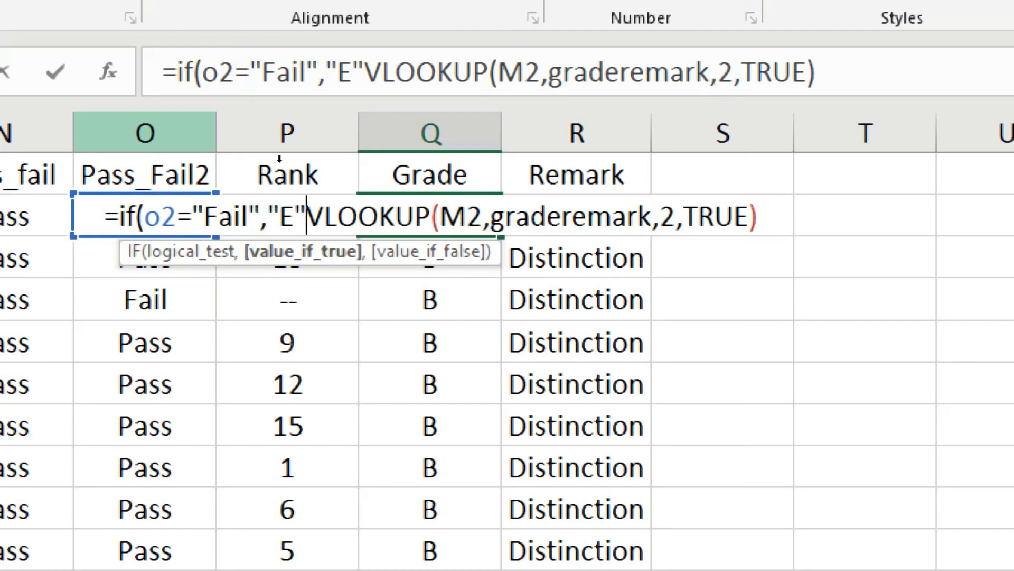
pyautogui.write(',')
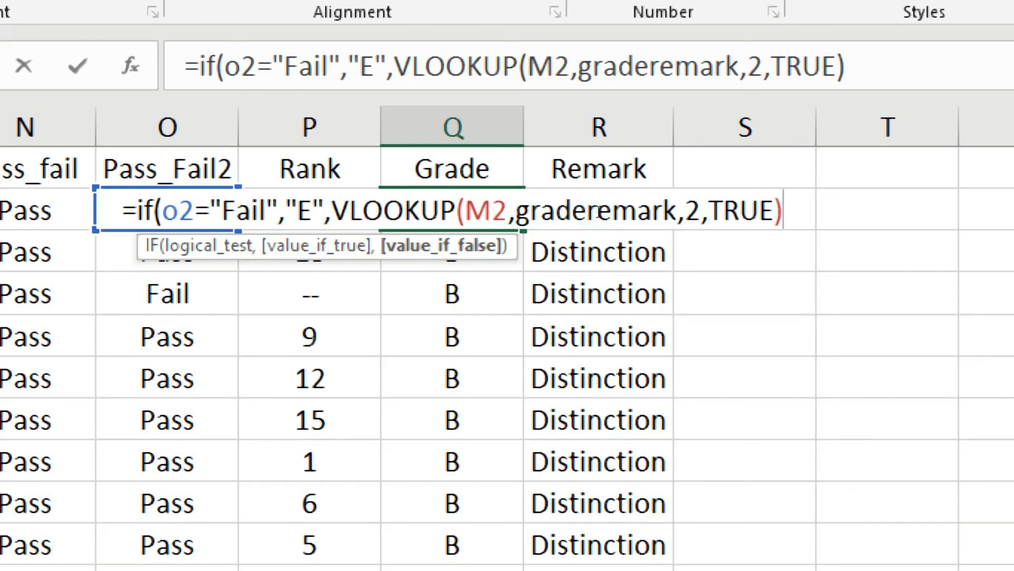
pyautogui.write(')')
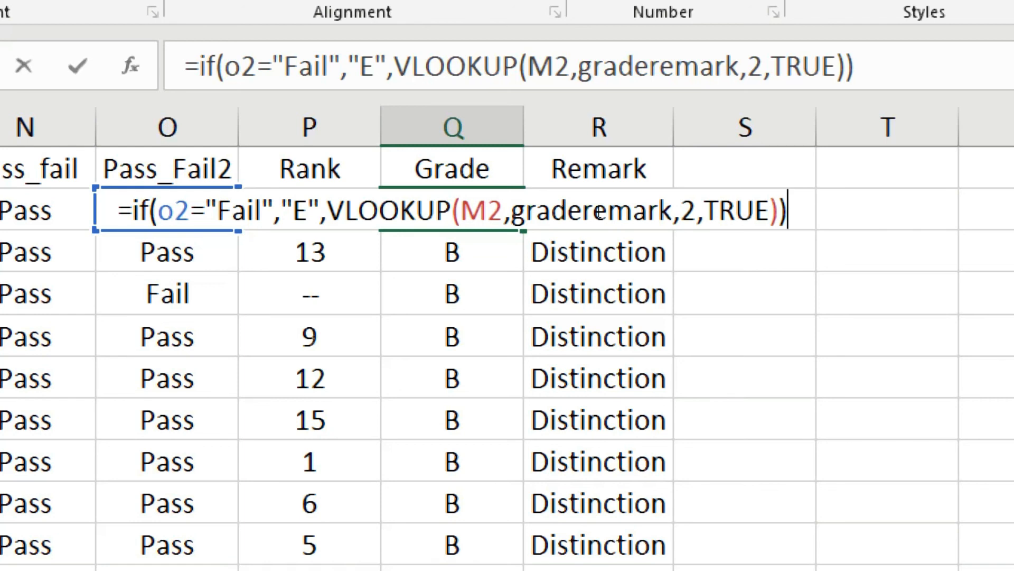
pyautogui.press('Return')
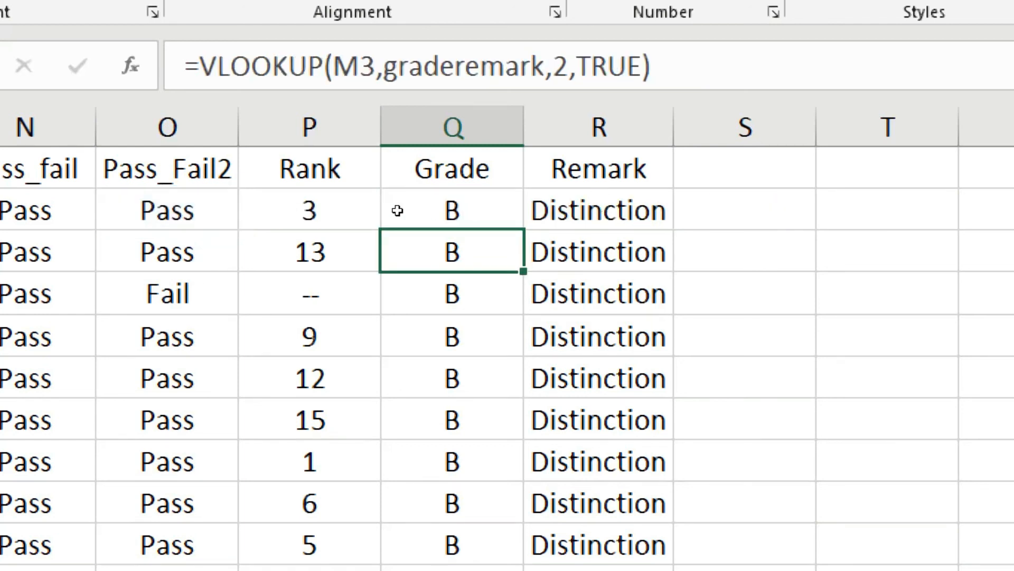
# Fill the Q2 Grade formula down through the remaining student rows.
pyautogui.click(423, 214)
pyautogui.hotkey('ctrl', 'shift', 'Down')
pyautogui.hotkey('ctrl', 'd')
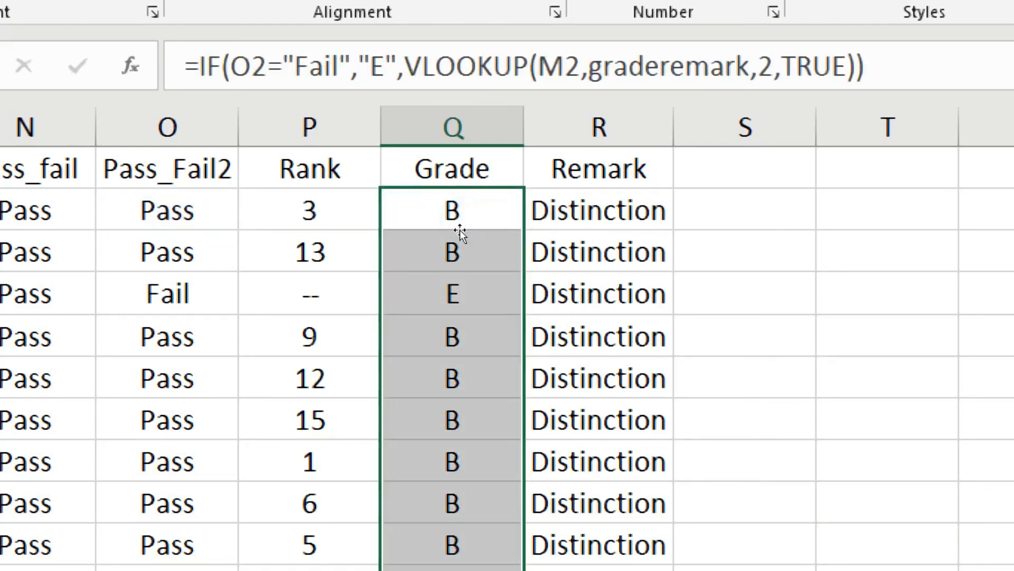
# Check the Grade formulas in Q4 and Q12 for the students marked Fail in Pass_Fail2.
pyautogui.scroll(-1, 445, 246)
pyautogui.click(428, 185)
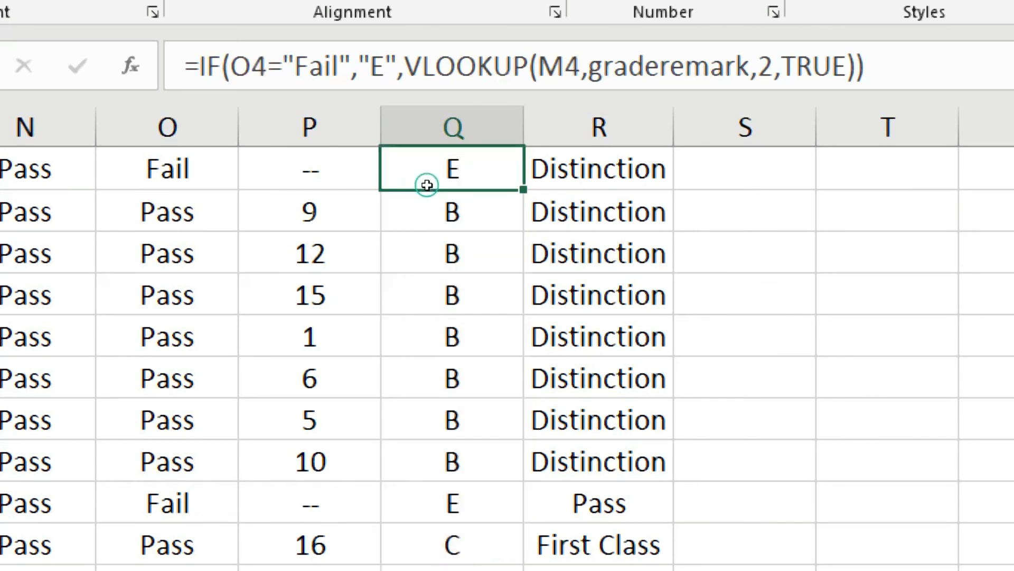
pyautogui.scroll(-2, 417, 243)
pyautogui.click(362, 232)
pyautogui.click(437, 233)
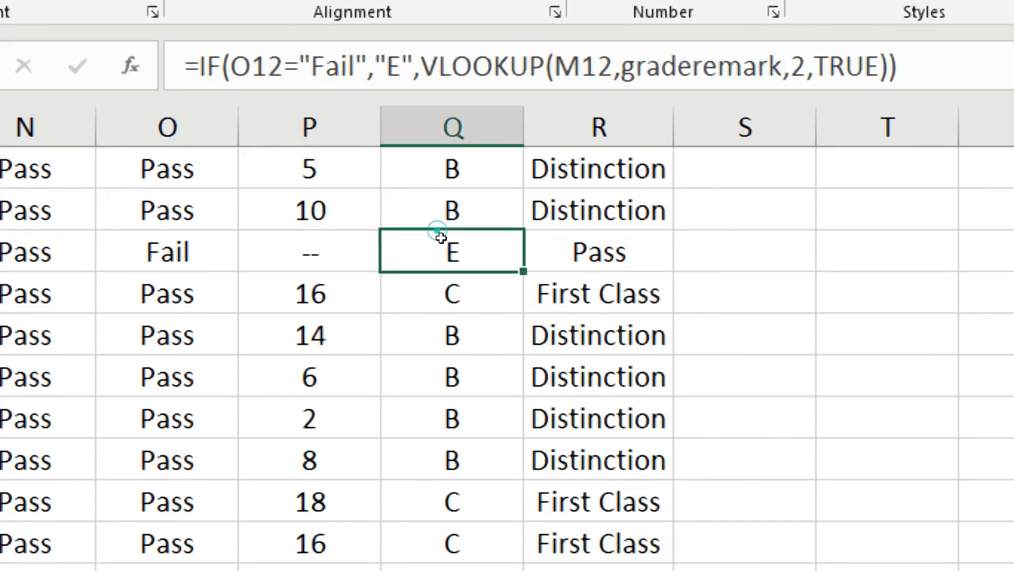
pyautogui.scroll(-3, 452, 297)
pyautogui.scroll(5, 453, 298)
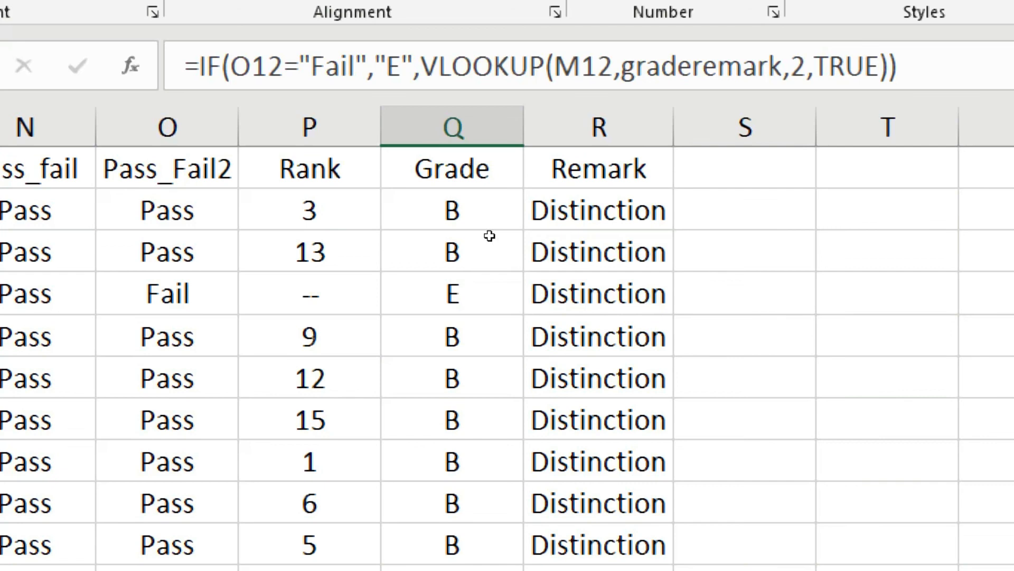
# Edit the Remark formula in R2 to start with an IF that tests o2="Fail" ahead of the VLOOKUP.
pyautogui.click(634, 212)
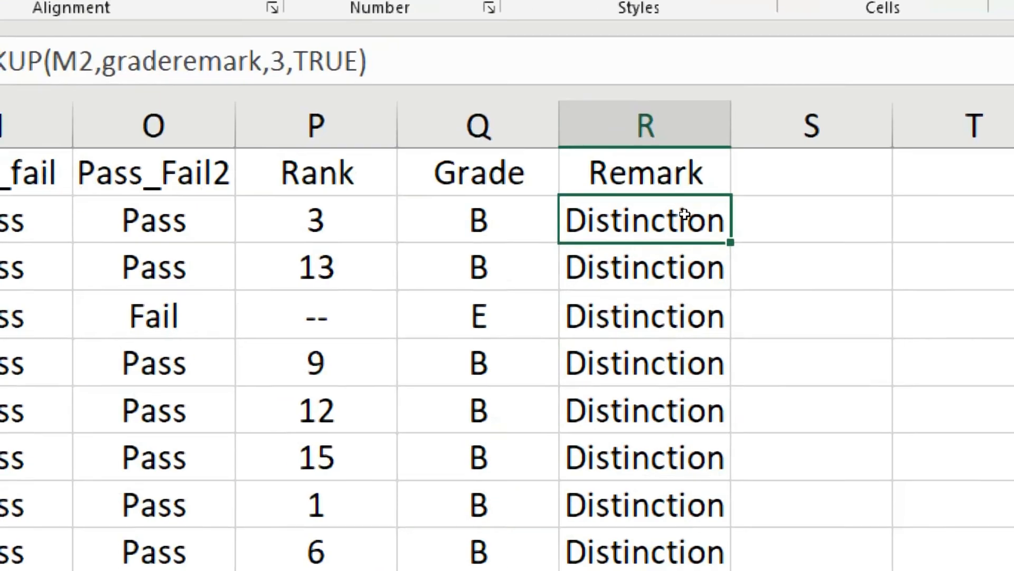
pyautogui.press('Down')
pyautogui.press('Down')
pyautogui.press('Down')
pyautogui.press('Down')
pyautogui.click(650, 214)
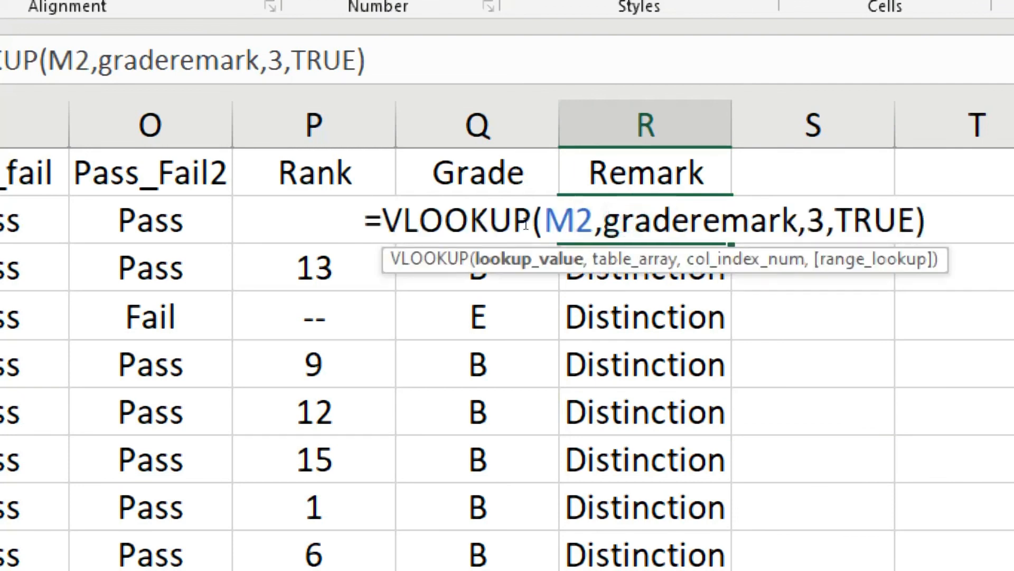
pyautogui.write('if')
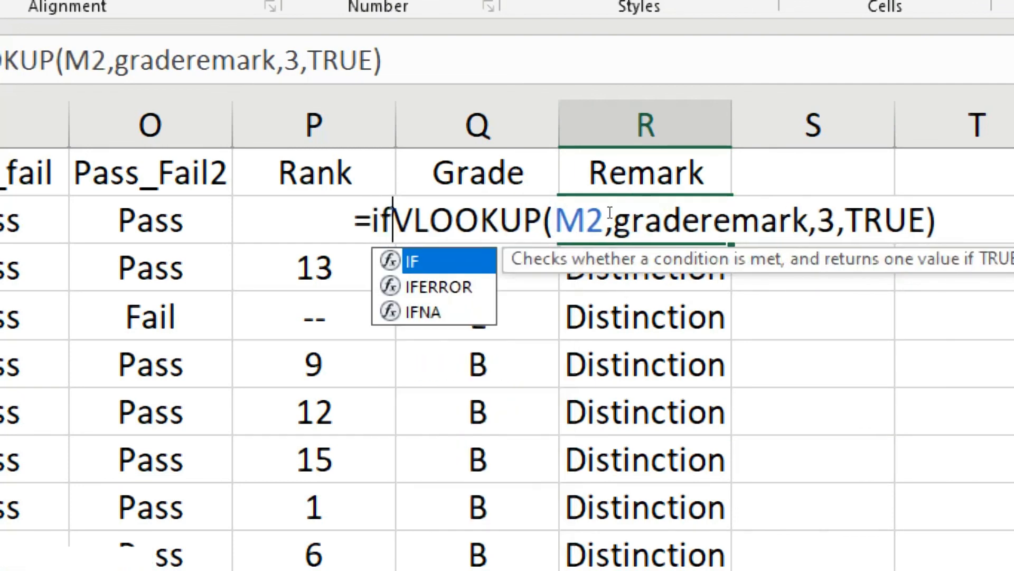
pyautogui.write('(')
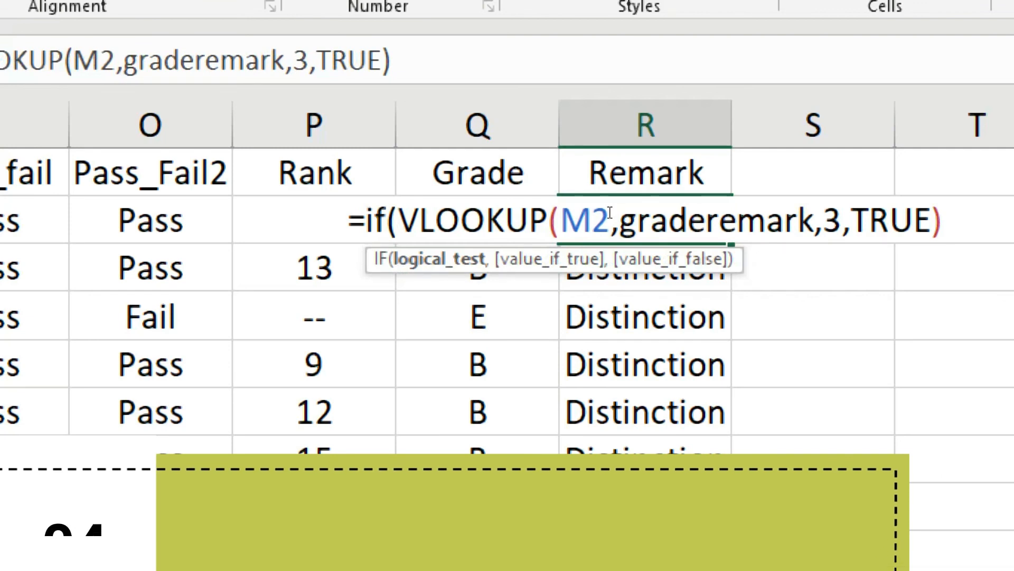
pyautogui.write('o2')
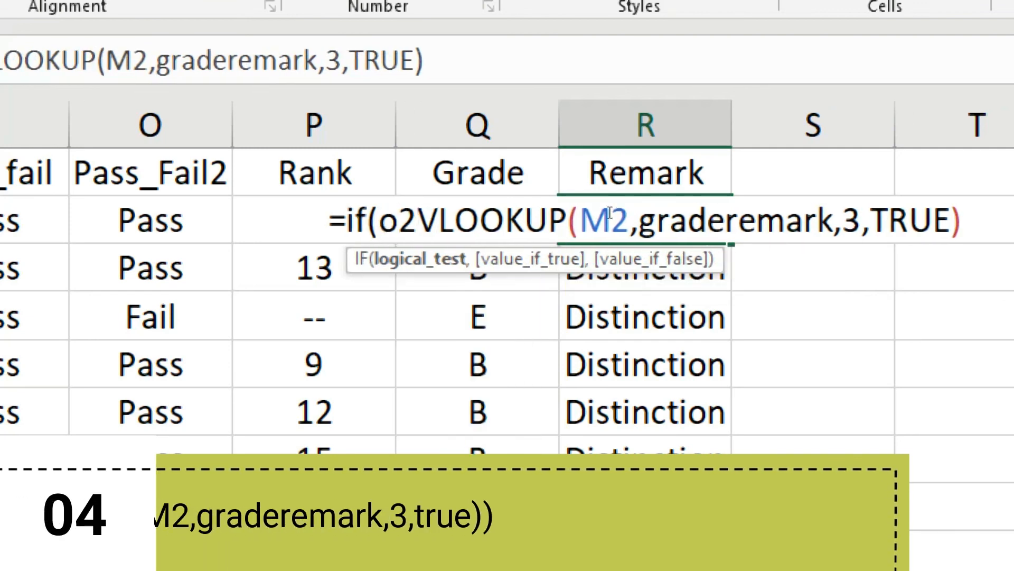
pyautogui.write('="Fa')
pyautogui.write('il"')
# Complete the Remark formula in R2 with "Fail" as the true result and the existing VLOOKUP as the false result.
pyautogui.write(',"')
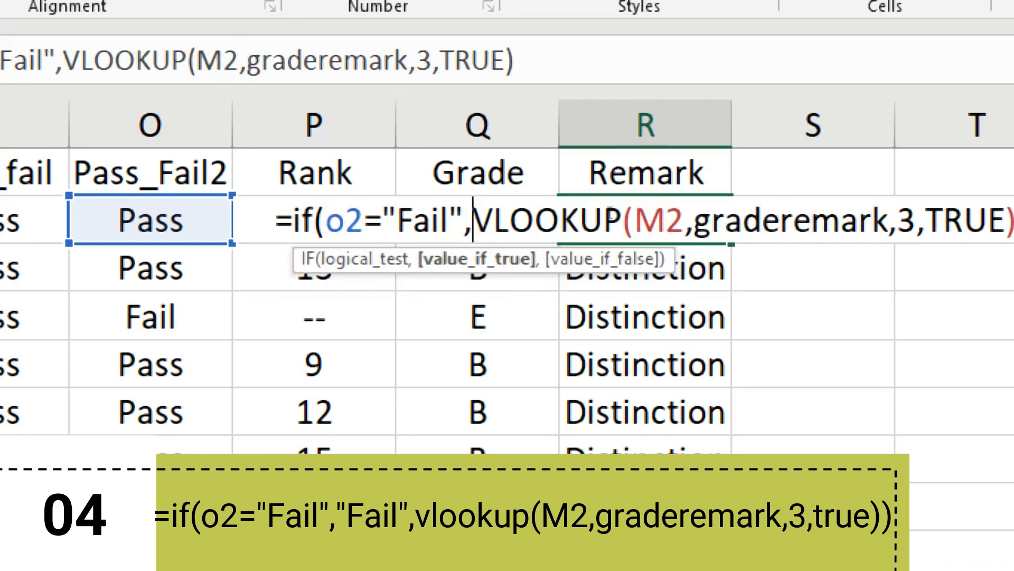
pyautogui.write('Fail"')
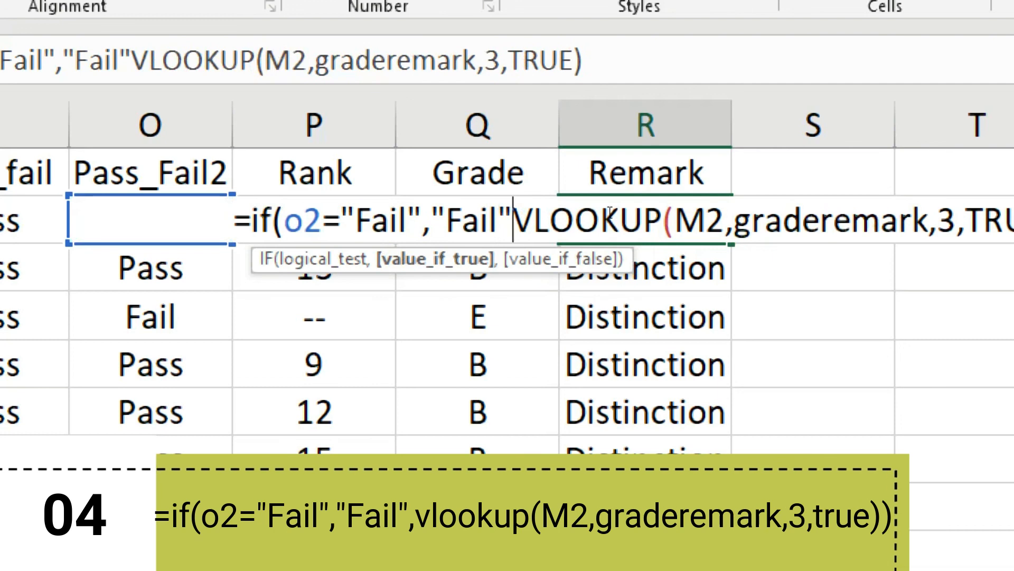
pyautogui.write(',')
pyautogui.moveTo(626, 213); pyautogui.dragTo(1005, 218)
pyautogui.click(983, 219)
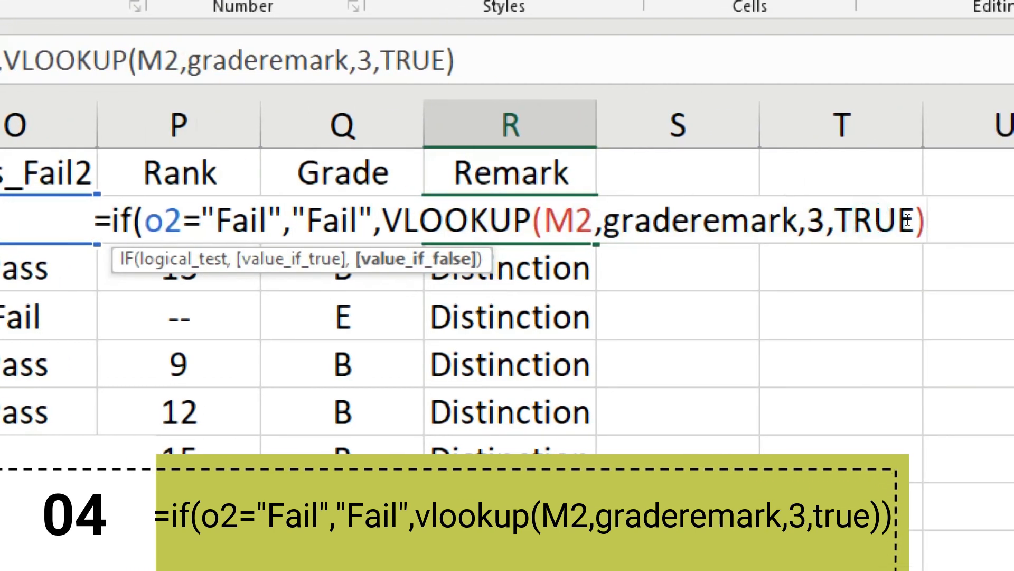
pyautogui.write(')')
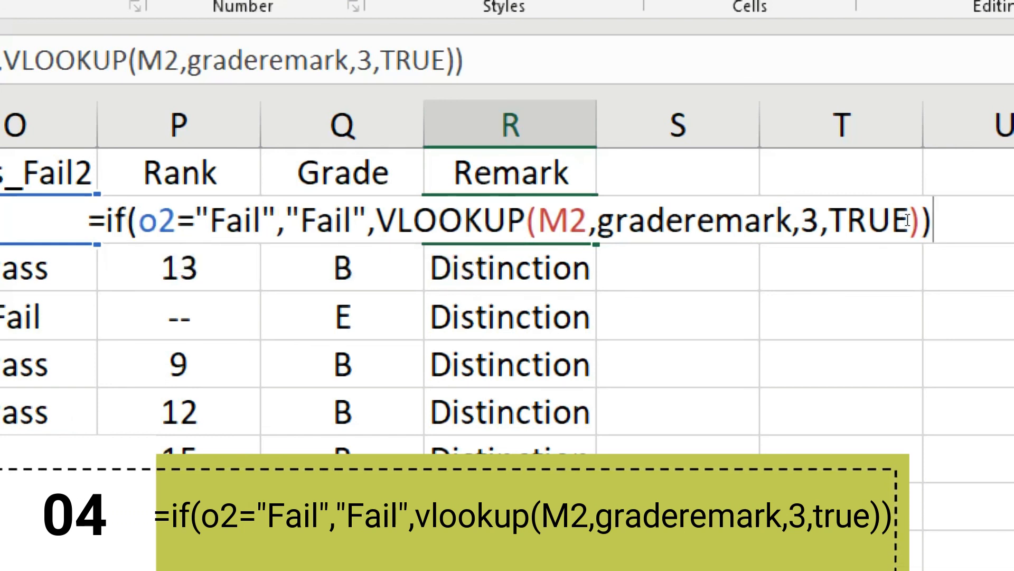
pyautogui.press('Return')
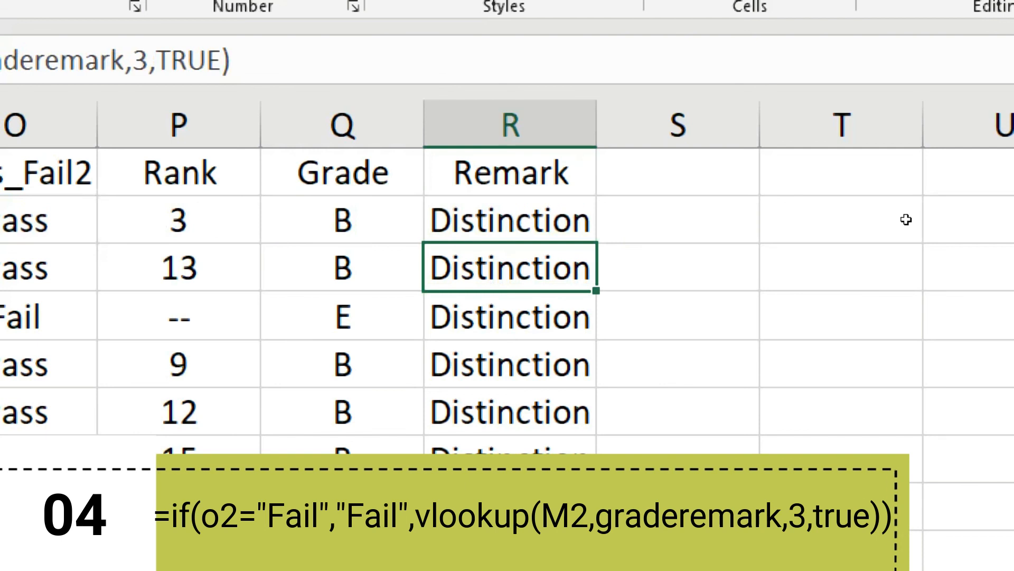
# Fill the R2 Remark formula down to R20 and review the Remark column.
pyautogui.press('Up')
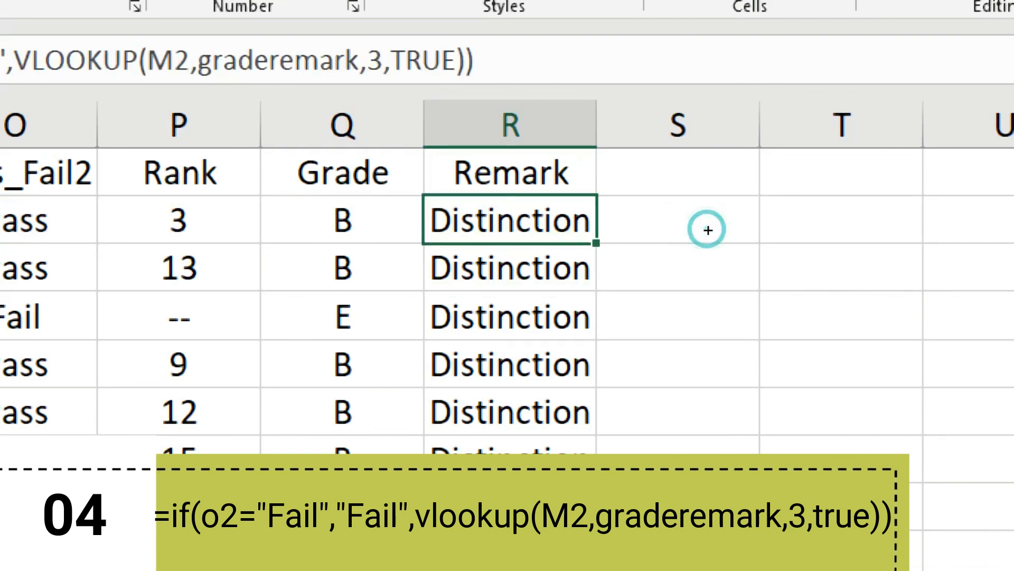
pyautogui.doubleClick(596, 243)
pyautogui.scroll(-1, 706, 328)
pyautogui.scroll(1, 706, 328)
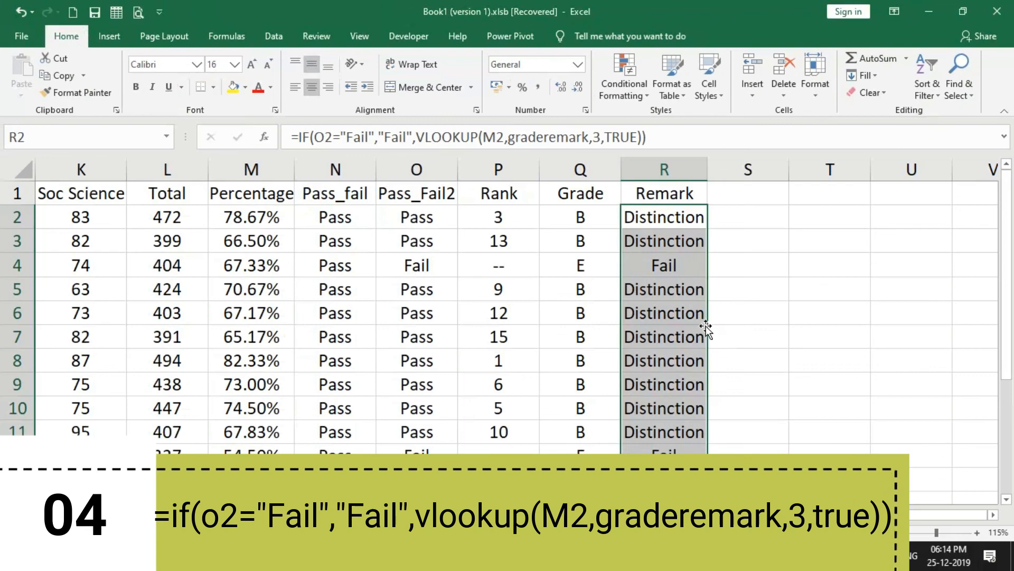
pyautogui.scroll(-3, 722, 335)
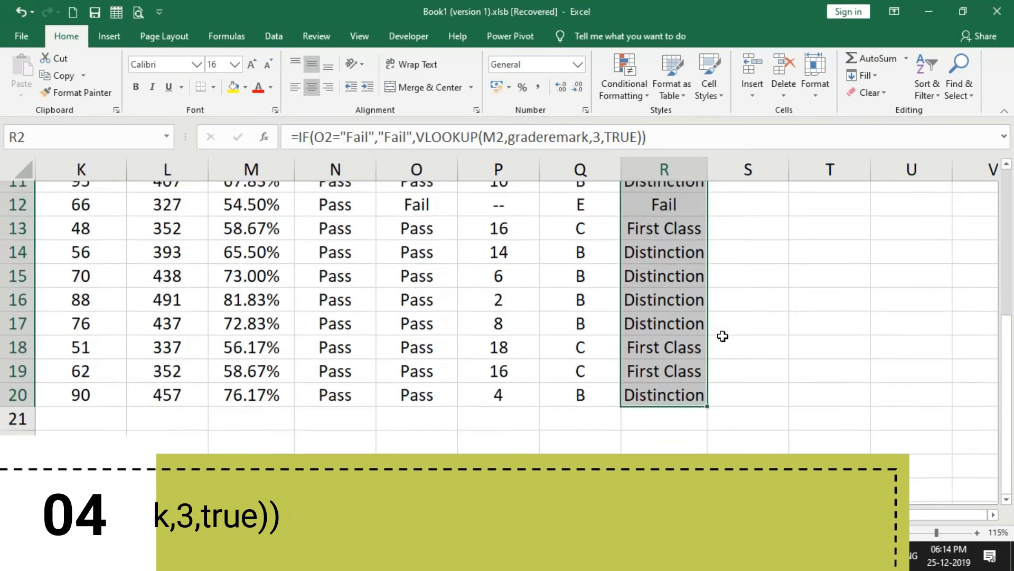
pyautogui.scroll(3, 723, 336)
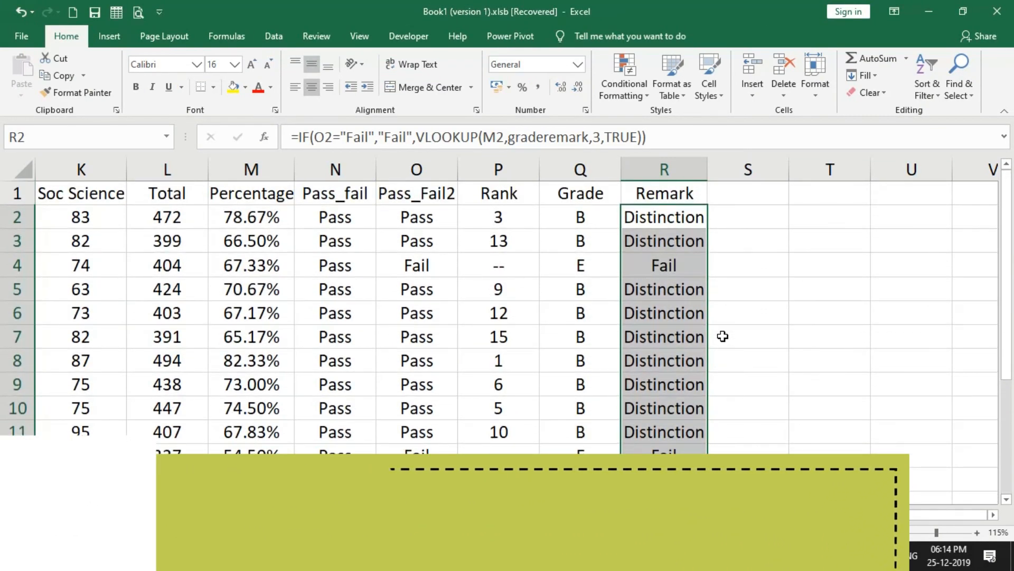